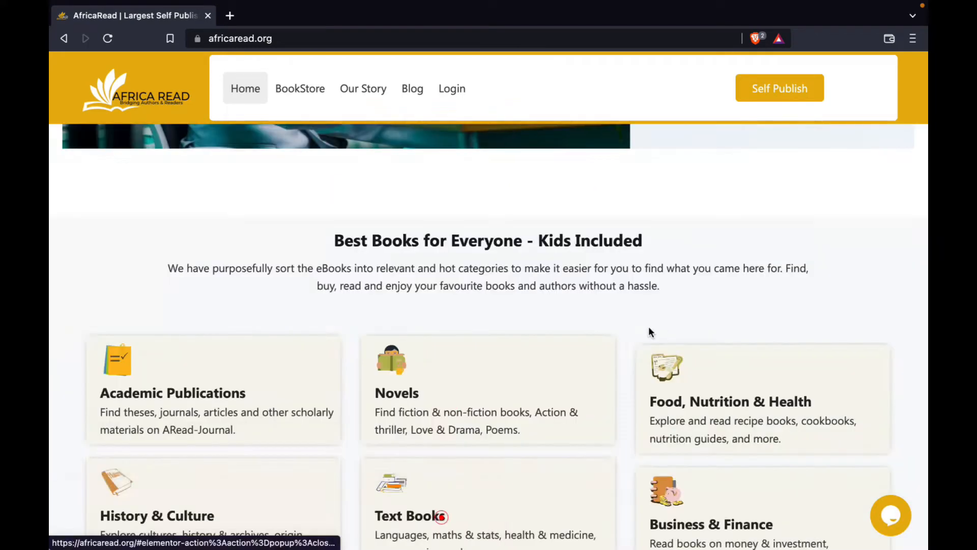
Open the self-publishing page that contains the author account registration form.
{"action": "scroll", "coordinate": [657, 327], "scroll_direction": "up", "scroll_amount": 10}
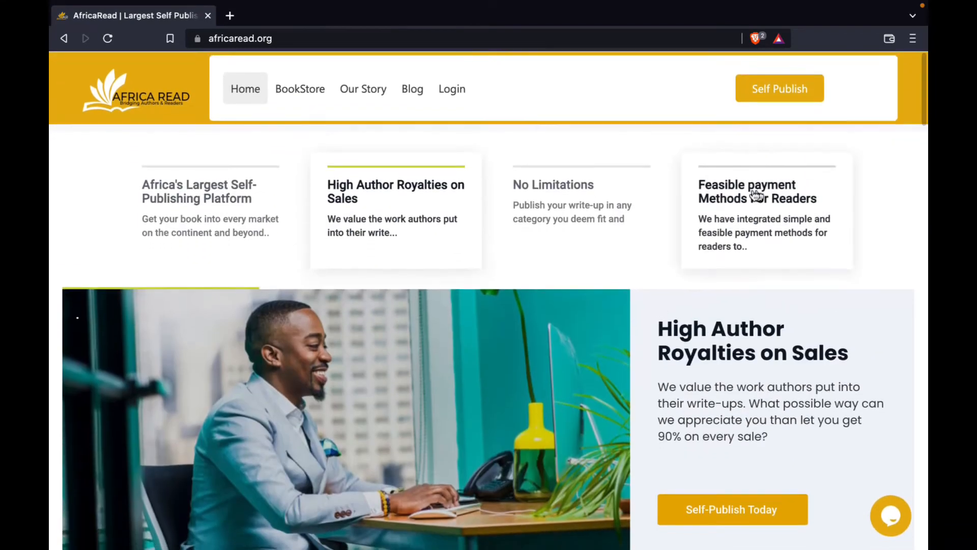
{"action": "left_click", "coordinate": [768, 106]}
{"action": "scroll", "coordinate": [547, 164], "scroll_direction": "down", "scroll_amount": 2}
{"action": "scroll", "coordinate": [548, 164], "scroll_direction": "up", "scroll_amount": 2}
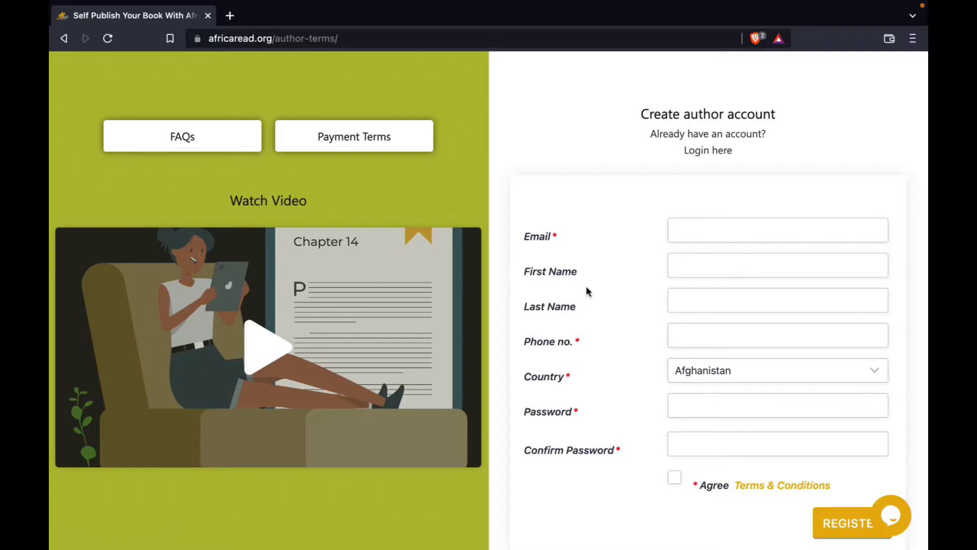
Fill in the author's e-mail, first name, last name and phone number in the registration form.
{"action": "left_click", "coordinate": [703, 230]}
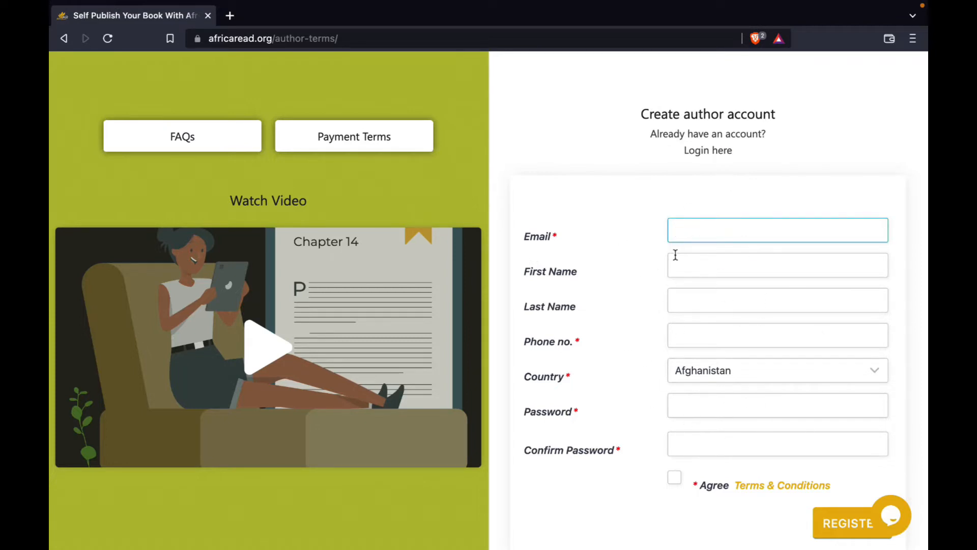
{"action": "scroll", "coordinate": [625, 268], "scroll_direction": "down", "scroll_amount": 1}
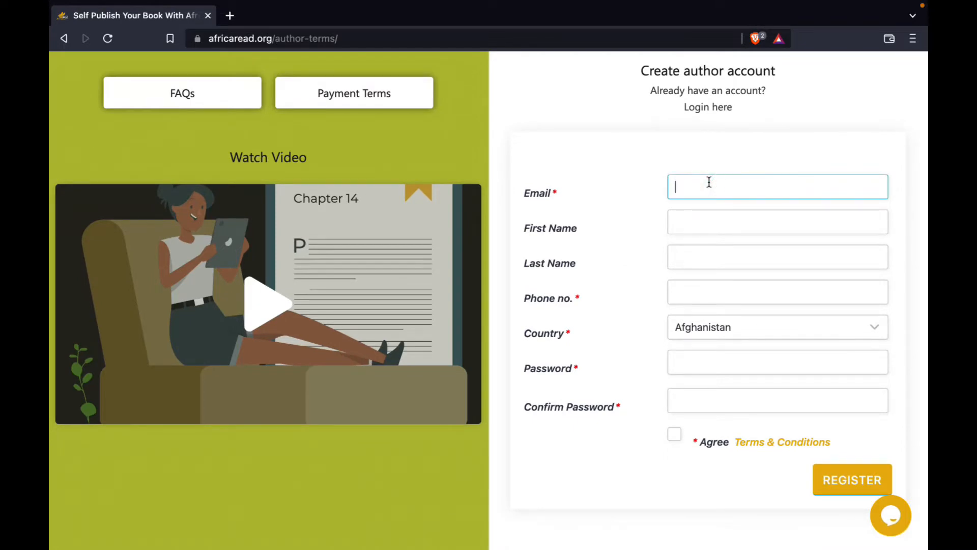
{"action": "left_click", "coordinate": [686, 218]}
{"action": "left_click", "coordinate": [681, 253]}
{"action": "left_click", "coordinate": [687, 301]}
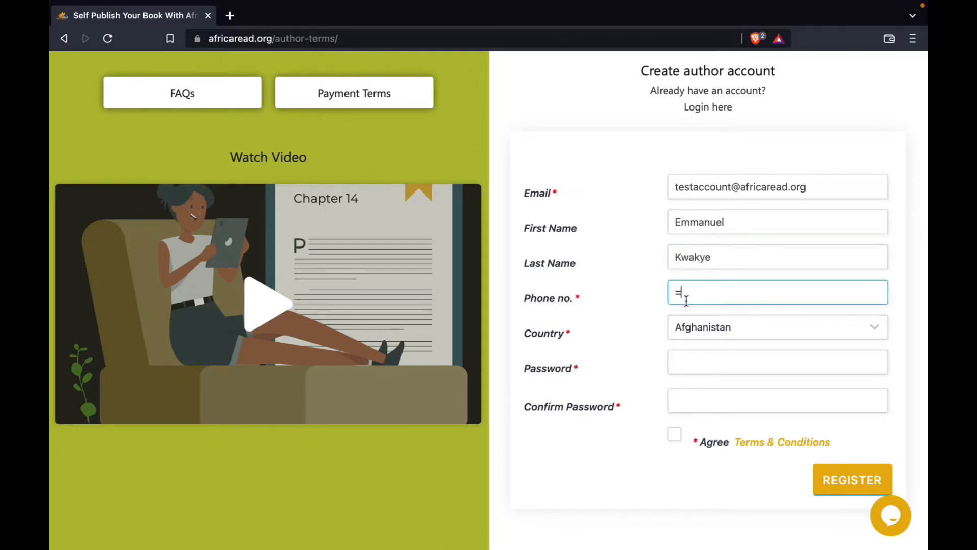
Set the country in the registration form to Ghana.
{"action": "left_click", "coordinate": [753, 328]}
{"action": "scroll", "coordinate": [732, 357], "scroll_direction": "down", "scroll_amount": 10}
{"action": "left_click", "coordinate": [713, 359]}
{"action": "scroll", "coordinate": [643, 371], "scroll_direction": "down", "scroll_amount": 1}
Enter the account password and repeat it in the confirm password field.
{"action": "left_click", "coordinate": [699, 327]}
{"action": "type", "text": "••••••••••••••••"}
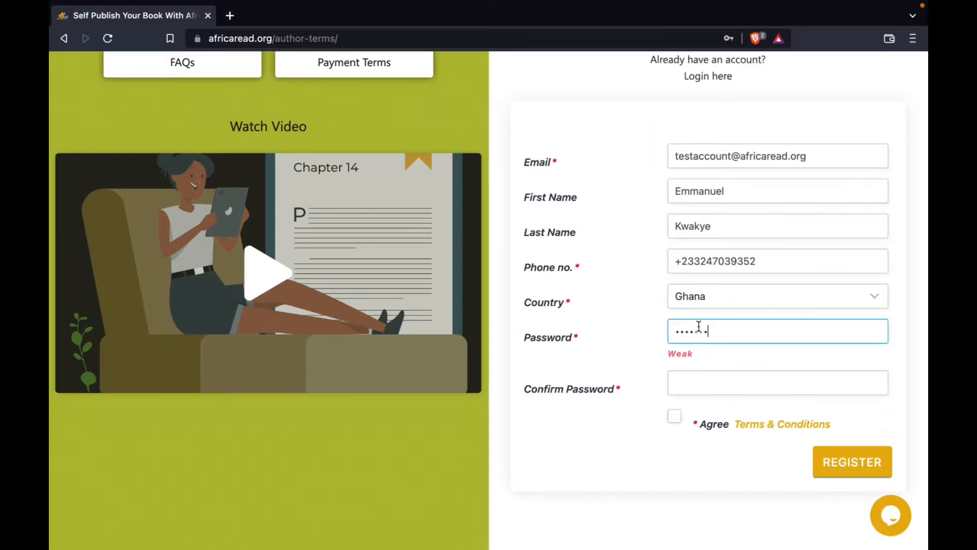
{"action": "type", "text": "•"}
{"action": "key", "text": "Tab"}
{"action": "type", "text": "•••••••••••••••••"}
{"action": "left_click", "coordinate": [623, 441]}
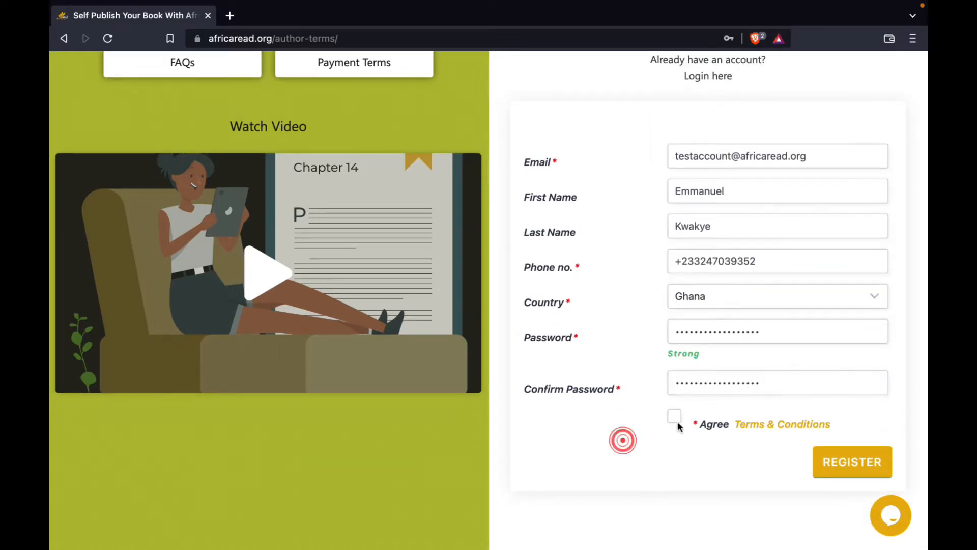
Register the author account with the terms and conditions accepted, and go to the author dashboard.
{"action": "left_click", "coordinate": [674, 417]}
{"action": "scroll", "coordinate": [738, 428], "scroll_direction": "down", "scroll_amount": 1}
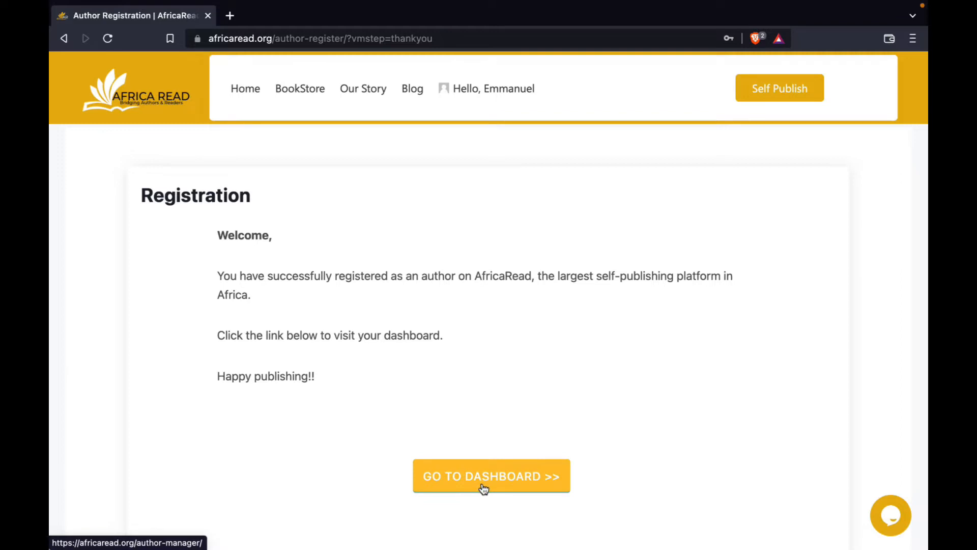
{"action": "left_click", "coordinate": [483, 489]}
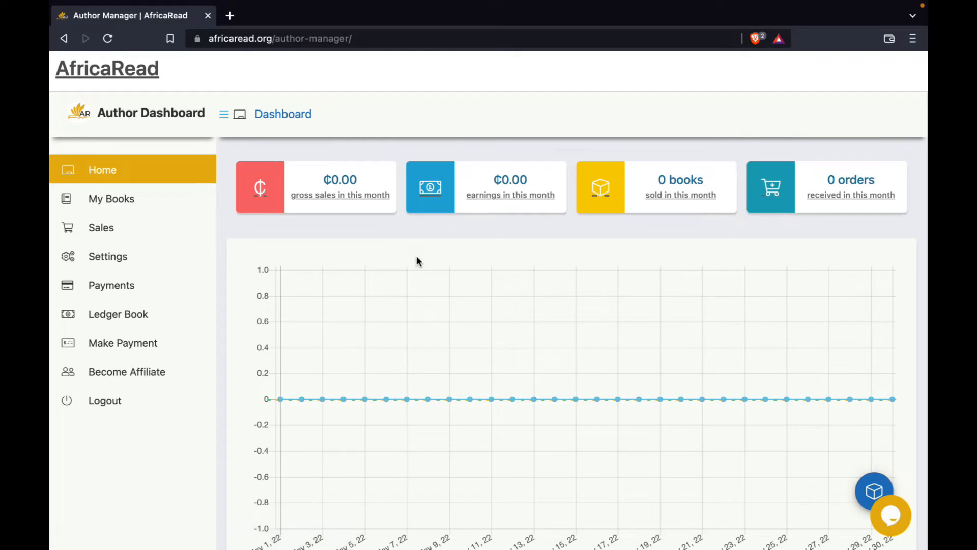
Open the author's list of books and start adding a new book.
{"action": "mouse_move", "coordinate": [125, 204]}
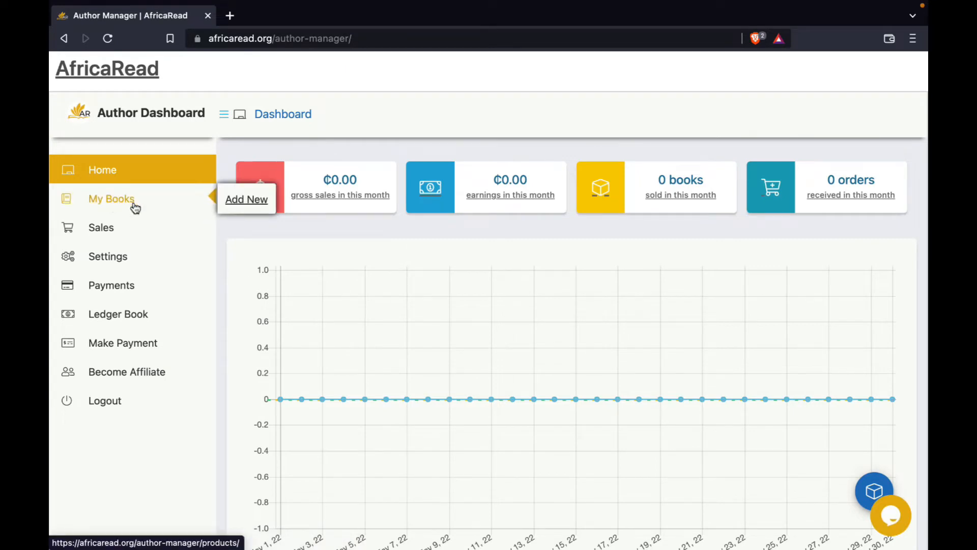
{"action": "left_click", "coordinate": [104, 200]}
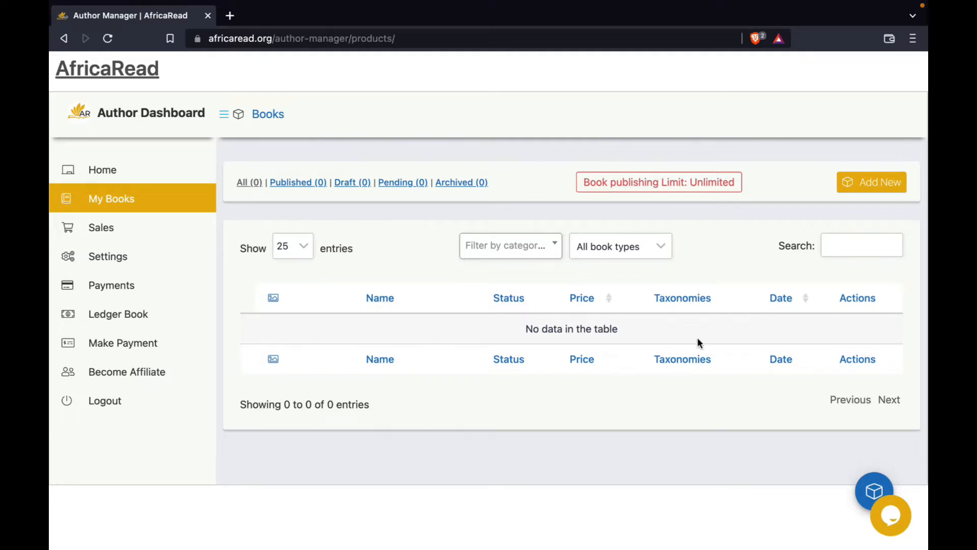
{"action": "left_click", "coordinate": [875, 188]}
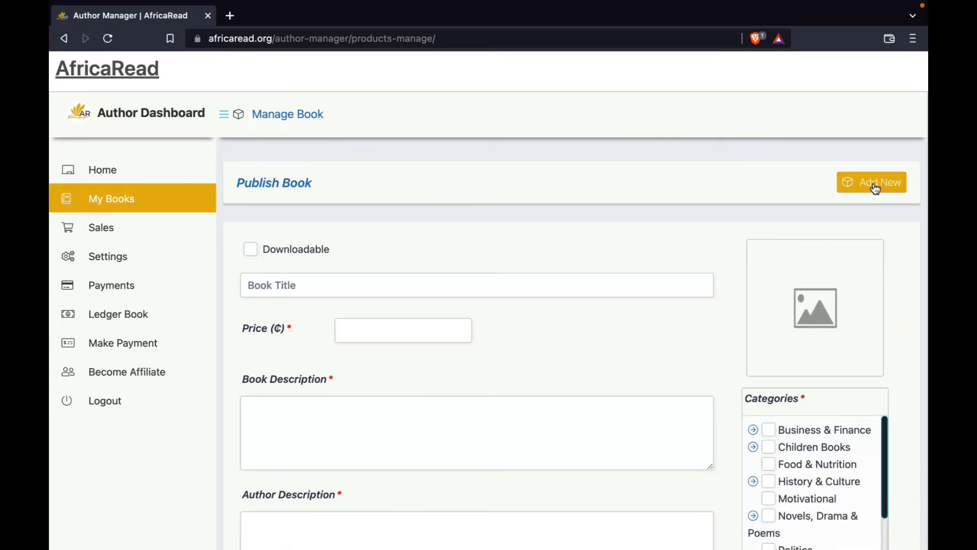
Look over the book publishing form and mark the new book as downloadable.
{"action": "scroll", "coordinate": [587, 168], "scroll_direction": "down", "scroll_amount": 4}
{"action": "scroll", "coordinate": [587, 168], "scroll_direction": "down", "scroll_amount": 2}
{"action": "scroll", "coordinate": [588, 168], "scroll_direction": "up", "scroll_amount": 6}
{"action": "scroll", "coordinate": [588, 169], "scroll_direction": "down", "scroll_amount": 3}
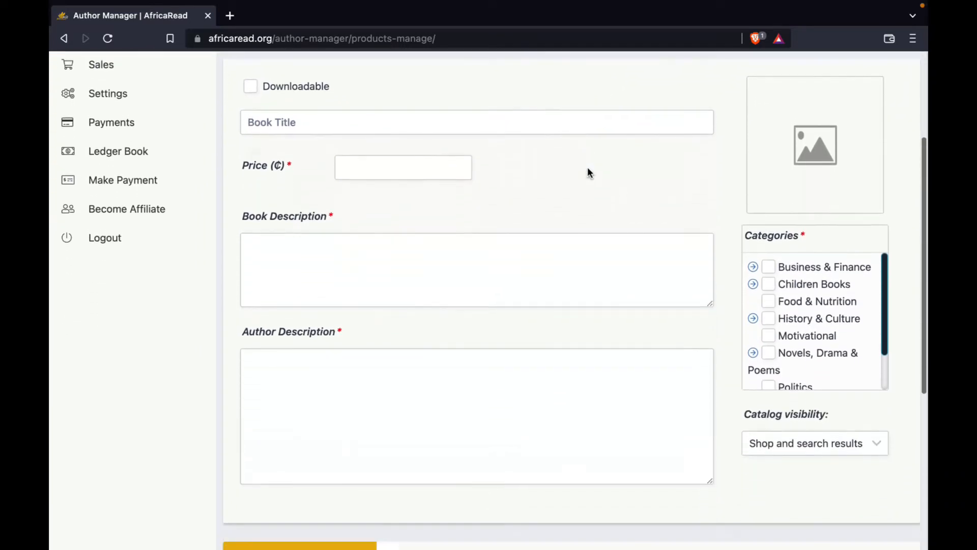
{"action": "scroll", "coordinate": [588, 173], "scroll_direction": "up", "scroll_amount": 2}
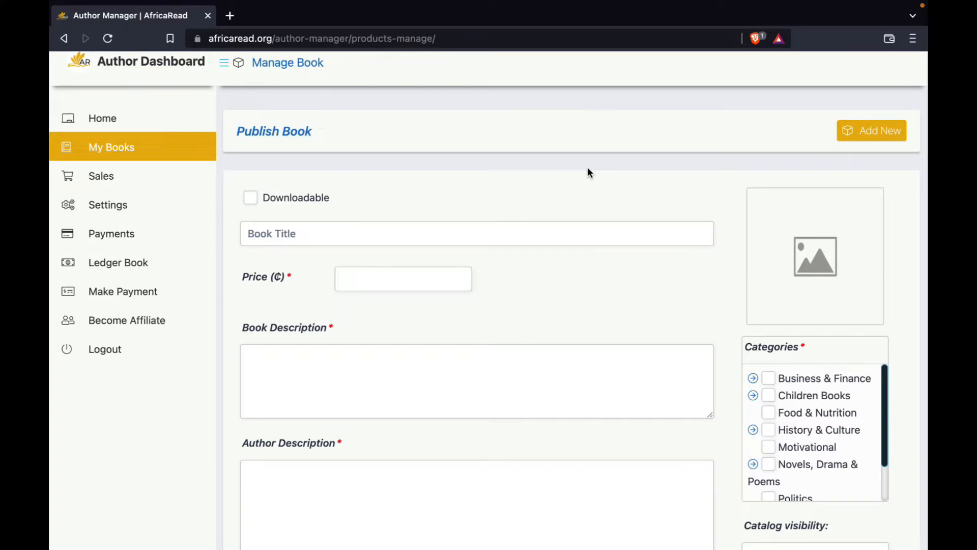
{"action": "scroll", "coordinate": [587, 172], "scroll_direction": "up", "scroll_amount": 1}
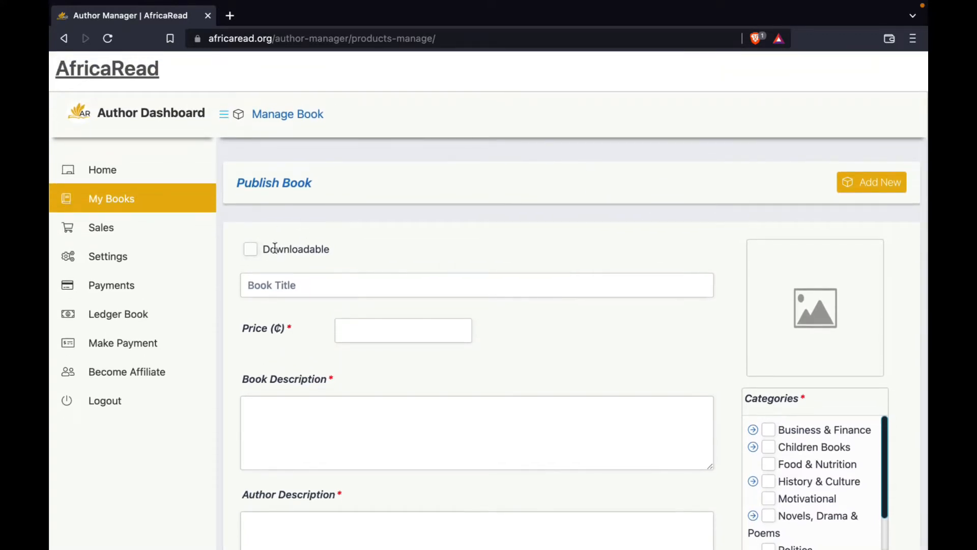
{"action": "left_click", "coordinate": [252, 250]}
Enter "Python for Beginners" as the book title.
{"action": "scroll", "coordinate": [315, 203], "scroll_direction": "down", "scroll_amount": 3}
{"action": "left_click", "coordinate": [334, 153]}
{"action": "type", "text": "Pay"}
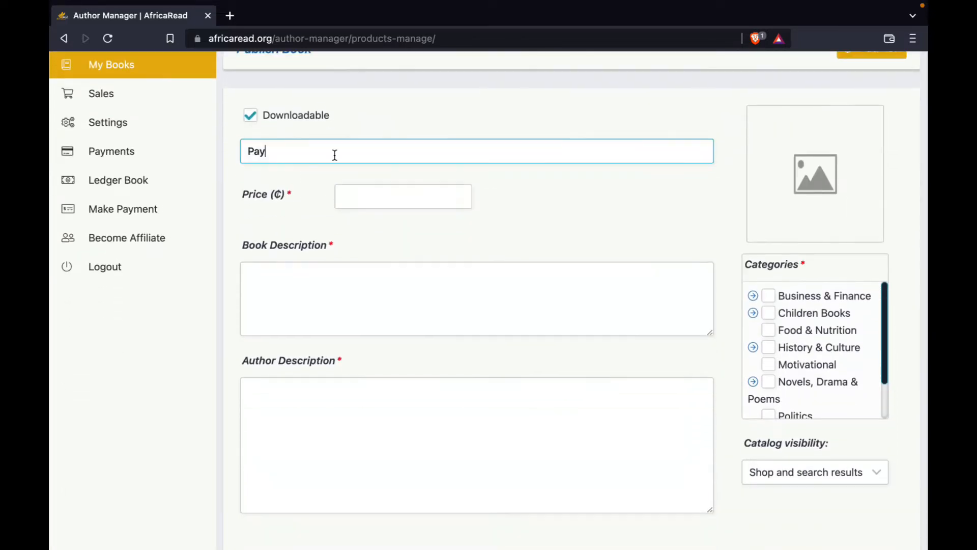
{"action": "type", "text": "thon for Beginners"}
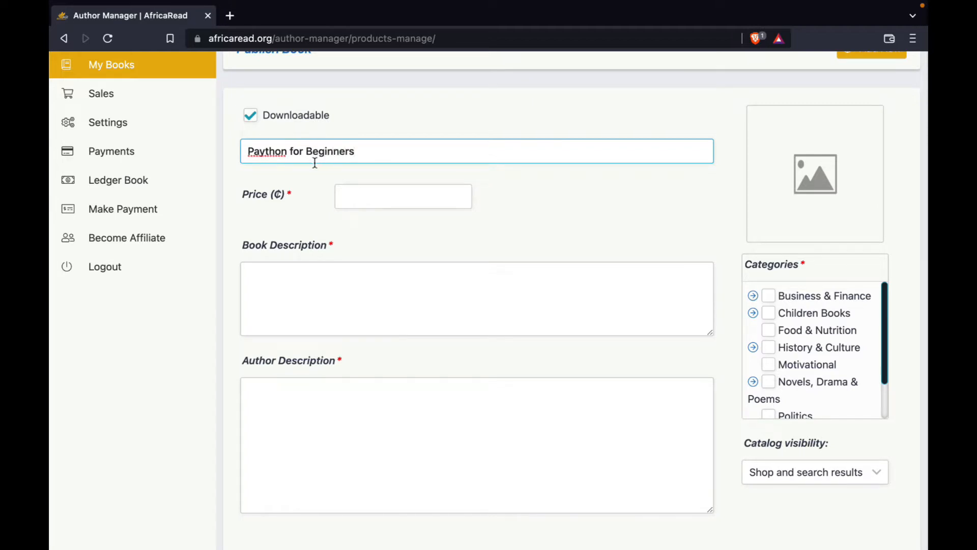
{"action": "left_click", "coordinate": [260, 151]}
{"action": "key", "text": "BackSpace"}
{"action": "left_click", "coordinate": [352, 151]}
{"action": "left_click", "coordinate": [319, 174]}
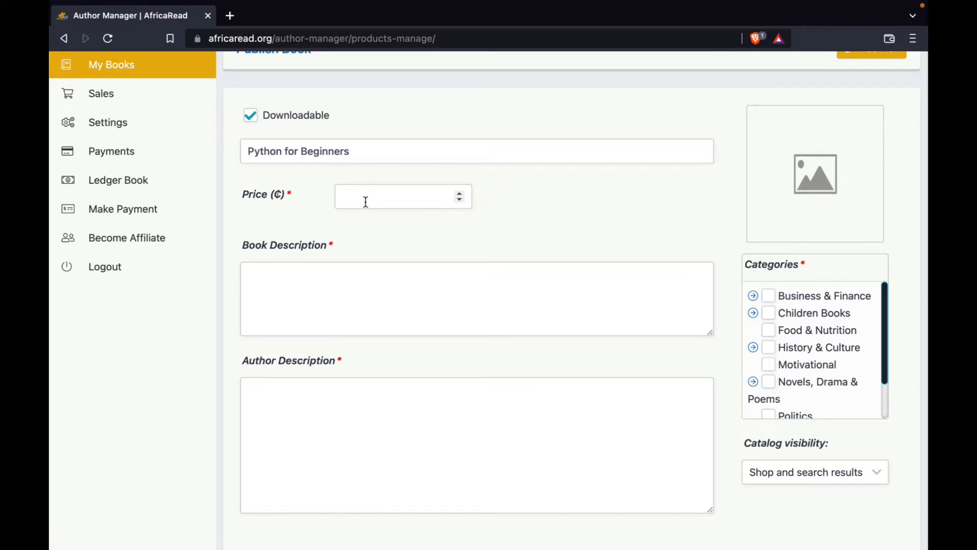
{"action": "scroll", "coordinate": [365, 202], "scroll_direction": "up", "scroll_amount": 2}
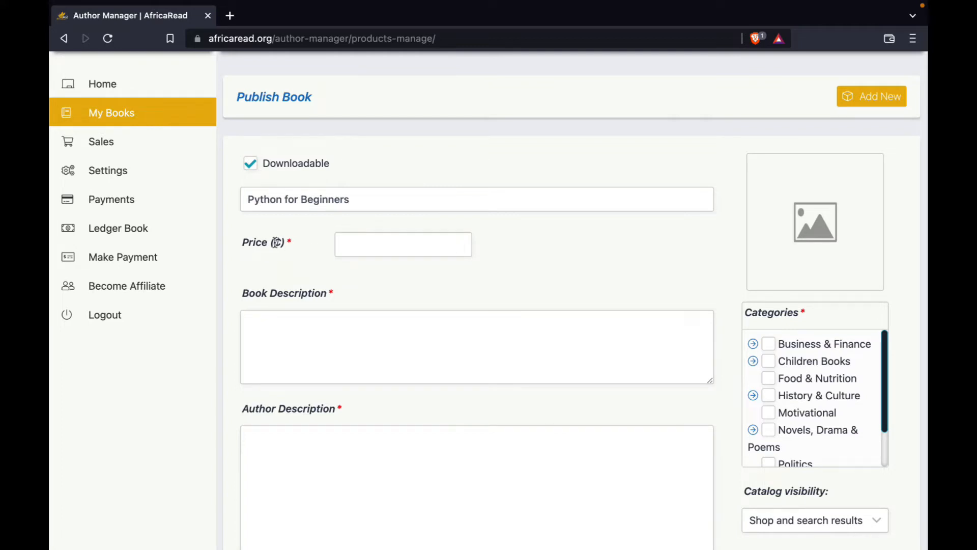
{"action": "left_click", "coordinate": [347, 243]}
{"action": "left_click", "coordinate": [284, 251]}
{"action": "left_click_drag", "start_coordinate": [249, 242], "coordinate": [285, 243]}
{"action": "left_click", "coordinate": [284, 242]}
{"action": "left_click", "coordinate": [286, 240]}
{"action": "left_click", "coordinate": [306, 254]}
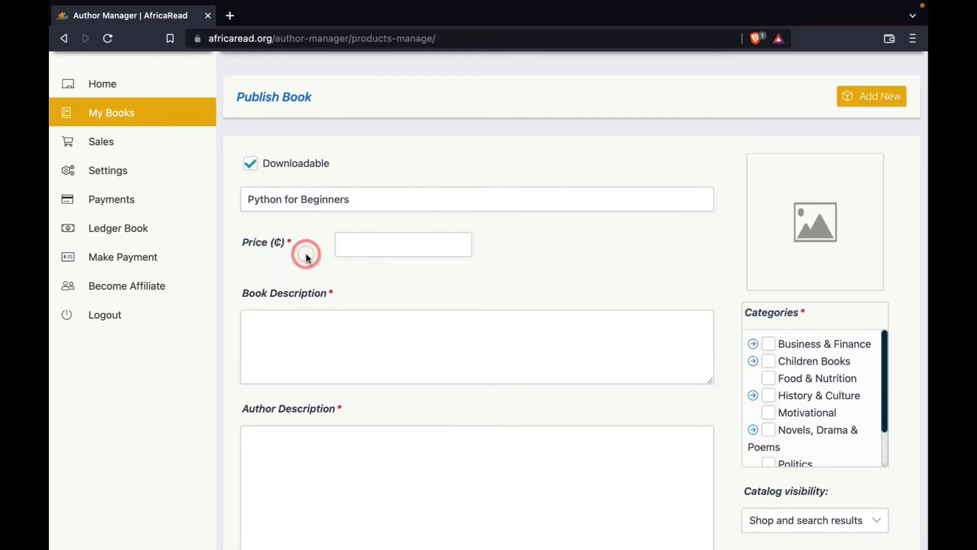
Set the book's price to 20 cedis.
{"action": "left_click", "coordinate": [352, 251]}
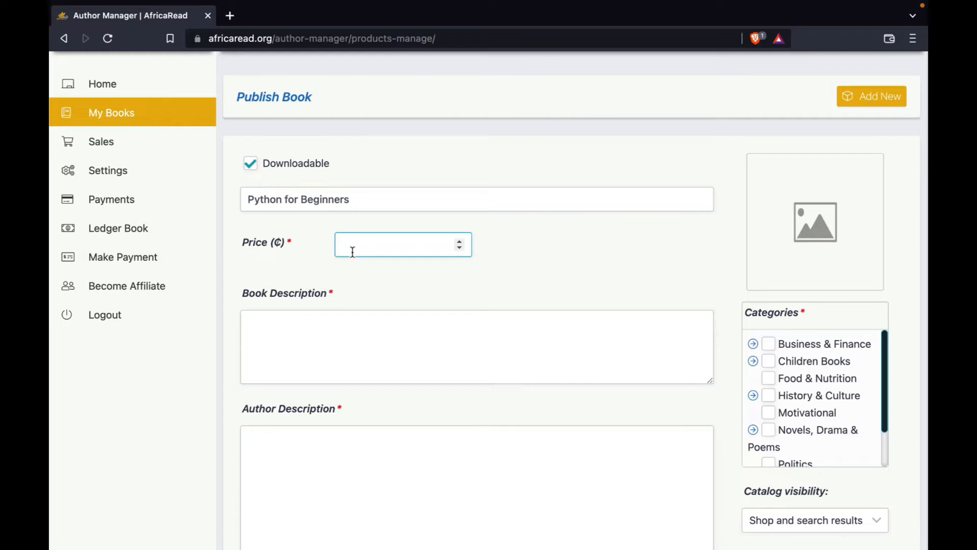
{"action": "type", "text": "20"}
{"action": "left_click", "coordinate": [355, 260]}
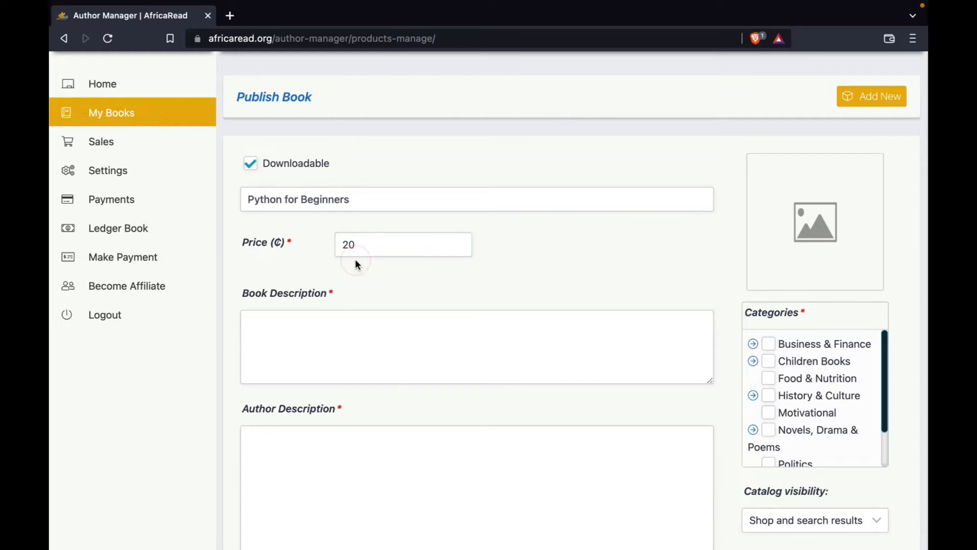
{"action": "left_click", "coordinate": [371, 275]}
Enter "This is a book description" as the book description.
{"action": "left_click", "coordinate": [278, 337]}
{"action": "scroll", "coordinate": [283, 338], "scroll_direction": "down", "scroll_amount": 1}
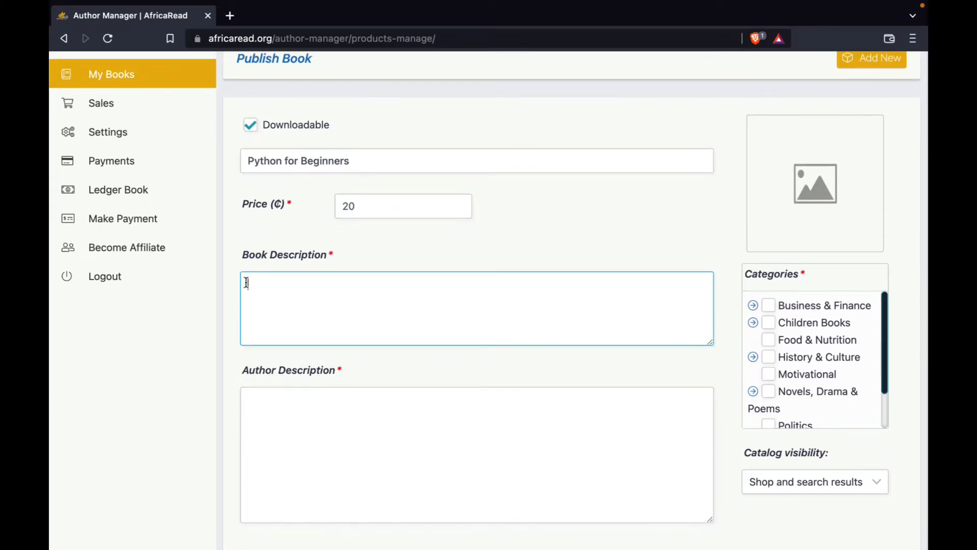
{"action": "type", "text": "T"}
{"action": "scroll", "coordinate": [310, 288], "scroll_direction": "down", "scroll_amount": 1}
{"action": "type", "text": "his u"}
{"action": "key", "text": "BackSpace"}
{"action": "type", "text": "is a "}
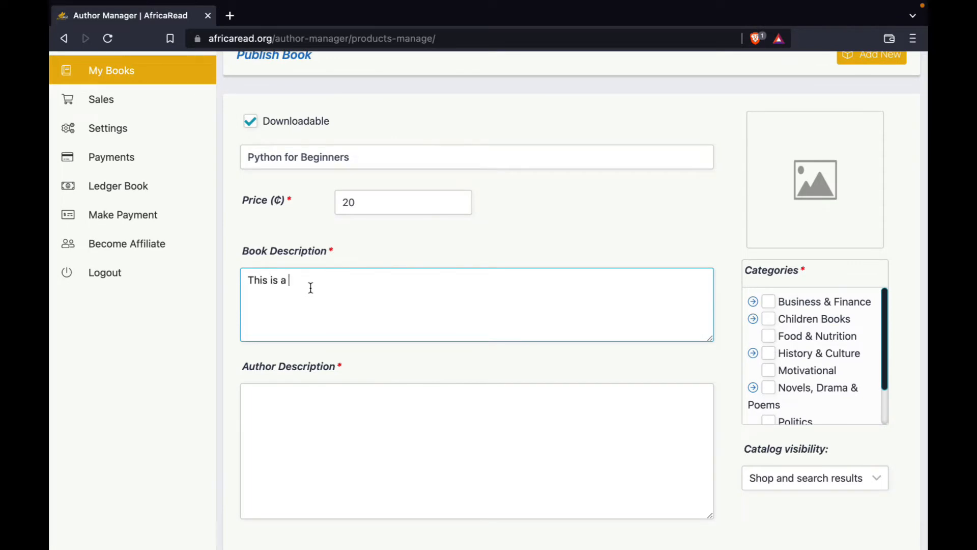
{"action": "type", "text": "book description"}
{"action": "left_click", "coordinate": [301, 351]}
Enter "A short description of myself." as the author description.
{"action": "scroll", "coordinate": [326, 351], "scroll_direction": "down", "scroll_amount": 1}
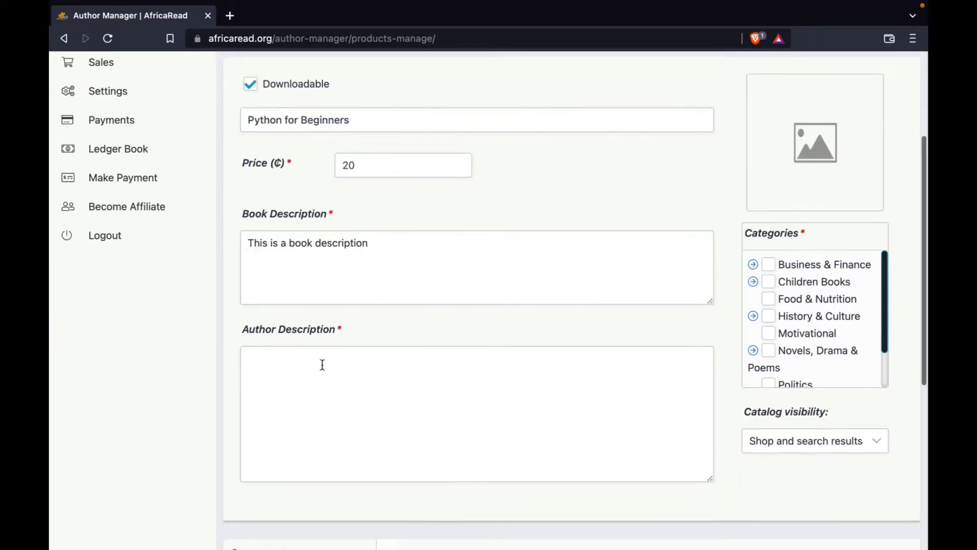
{"action": "scroll", "coordinate": [318, 362], "scroll_direction": "down", "scroll_amount": 1}
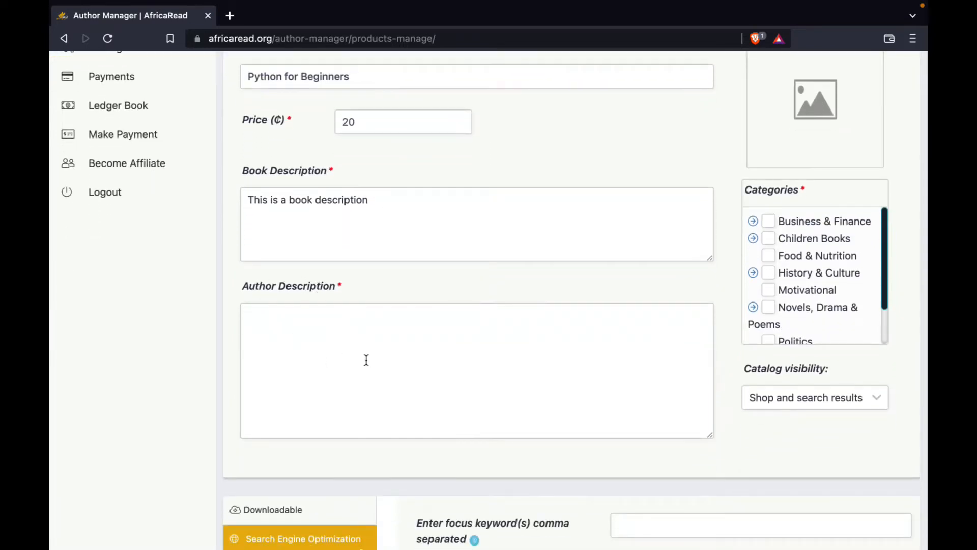
{"action": "left_click", "coordinate": [266, 320]}
{"action": "type", "text": "A sh"}
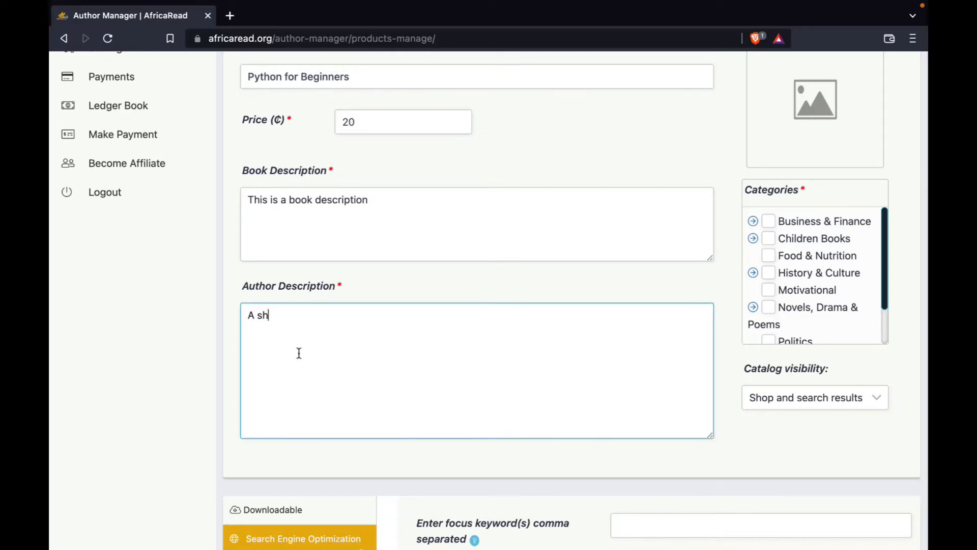
{"action": "type", "text": "ort description of myself"}
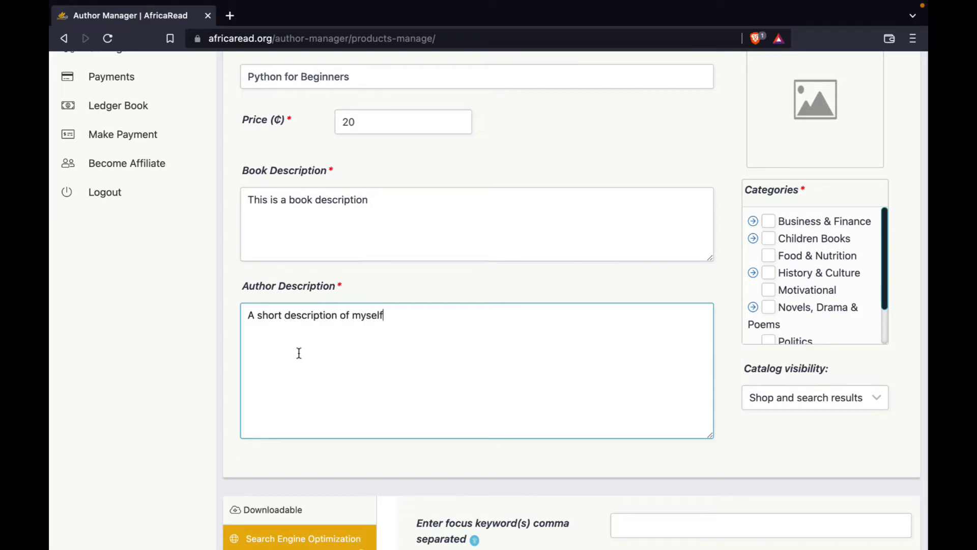
{"action": "type", "text": "."}
{"action": "left_click", "coordinate": [377, 287]}
Upload the sample cover image from the Sample folder on the Desktop and set it as the book's cover.
{"action": "scroll", "coordinate": [378, 288], "scroll_direction": "up", "scroll_amount": 3}
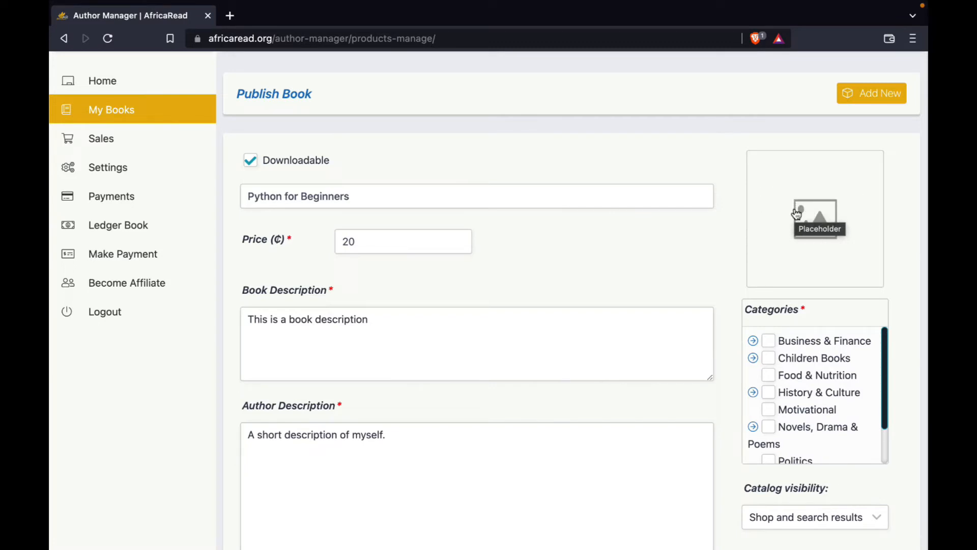
{"action": "left_click", "coordinate": [796, 208]}
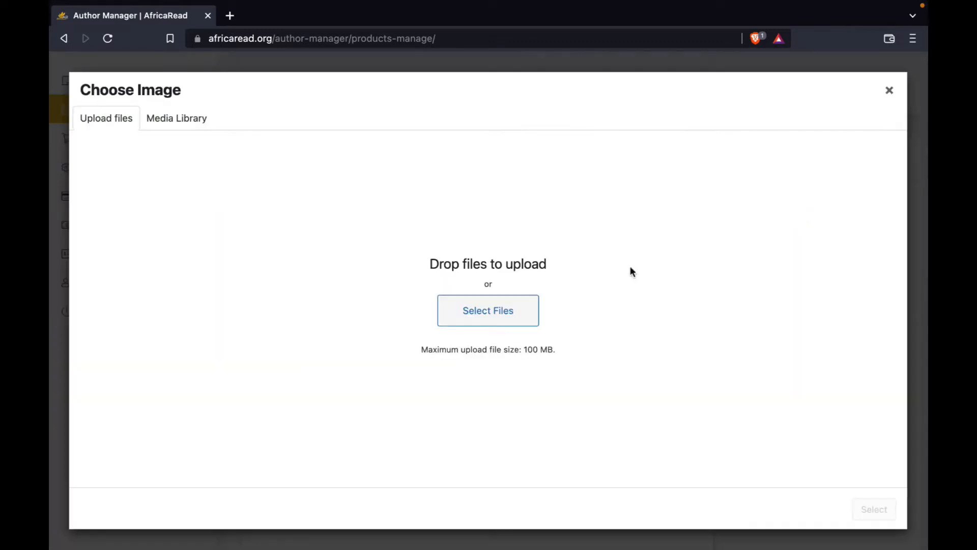
{"action": "left_click", "coordinate": [501, 319]}
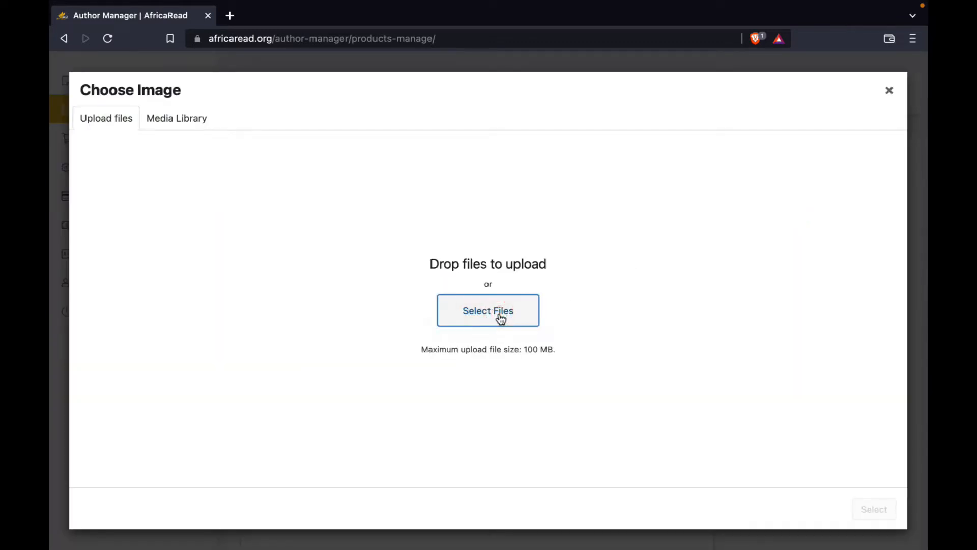
{"action": "left_click", "coordinate": [257, 191]}
{"action": "scroll", "coordinate": [404, 250], "scroll_direction": "down", "scroll_amount": 3}
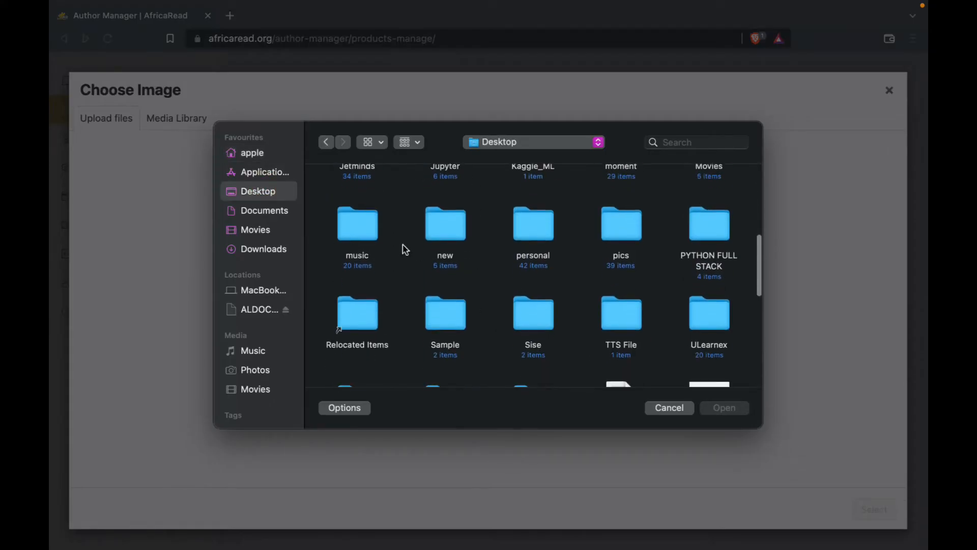
{"action": "double_click", "coordinate": [451, 326]}
{"action": "left_click", "coordinate": [480, 192]}
{"action": "left_click", "coordinate": [722, 407]}
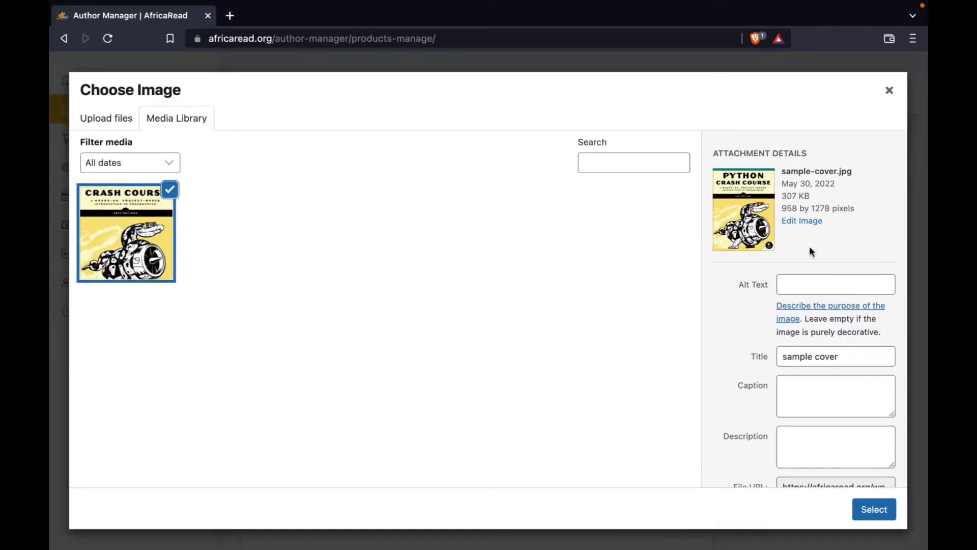
{"action": "left_click", "coordinate": [871, 510]}
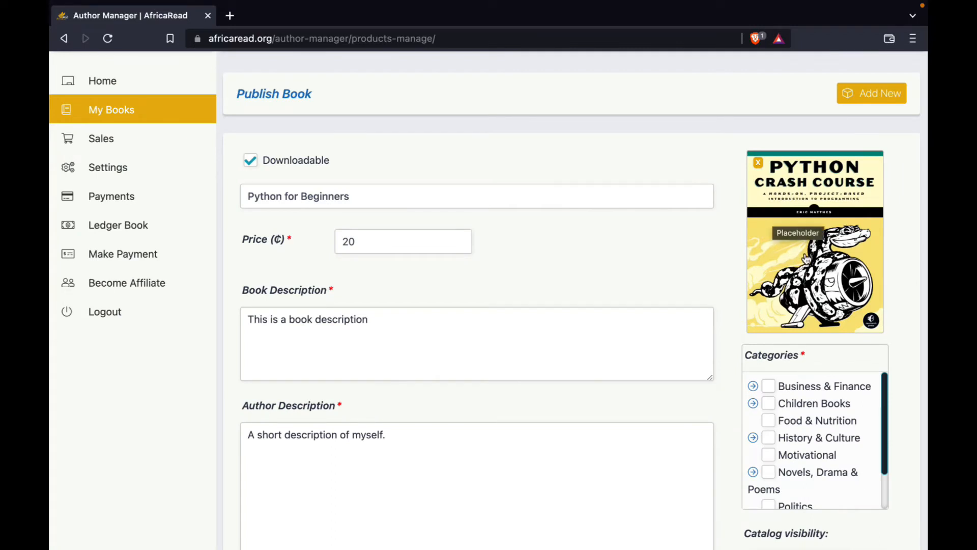
{"action": "scroll", "coordinate": [697, 235], "scroll_direction": "down", "scroll_amount": 3}
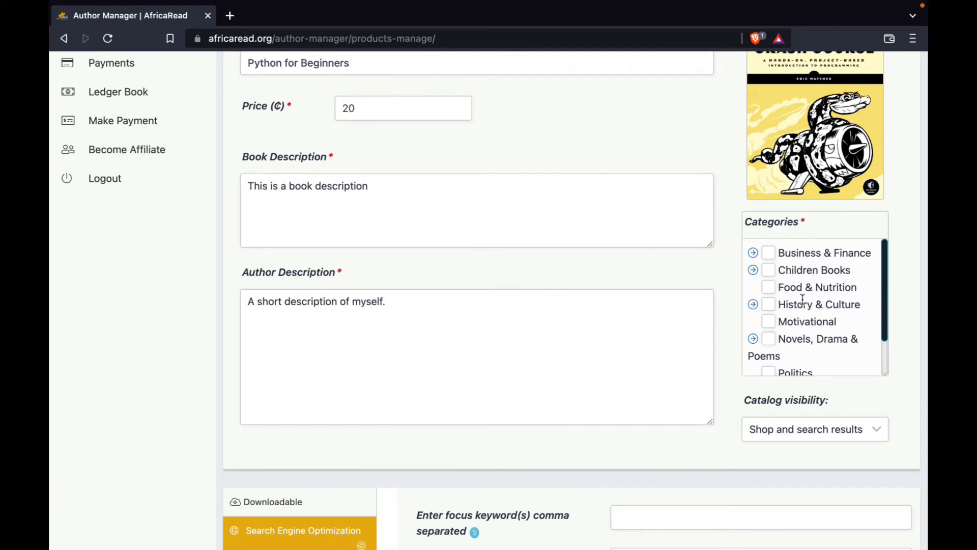
{"action": "scroll", "coordinate": [802, 302], "scroll_direction": "down", "scroll_amount": 1}
{"action": "scroll", "coordinate": [774, 303], "scroll_direction": "up", "scroll_amount": 1}
{"action": "left_click", "coordinate": [754, 253]}
{"action": "left_click", "coordinate": [754, 253]}
{"action": "left_click", "coordinate": [754, 254]}
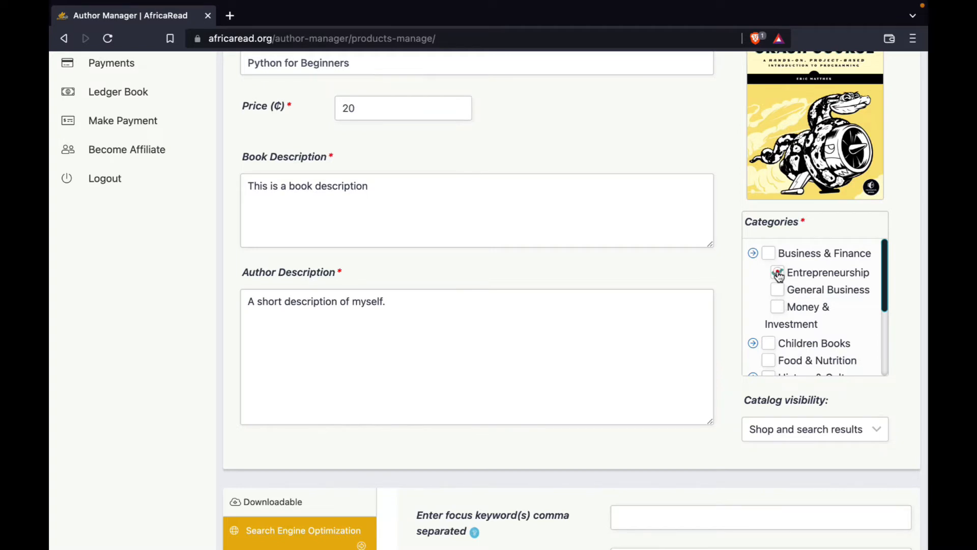
{"action": "left_click", "coordinate": [753, 254]}
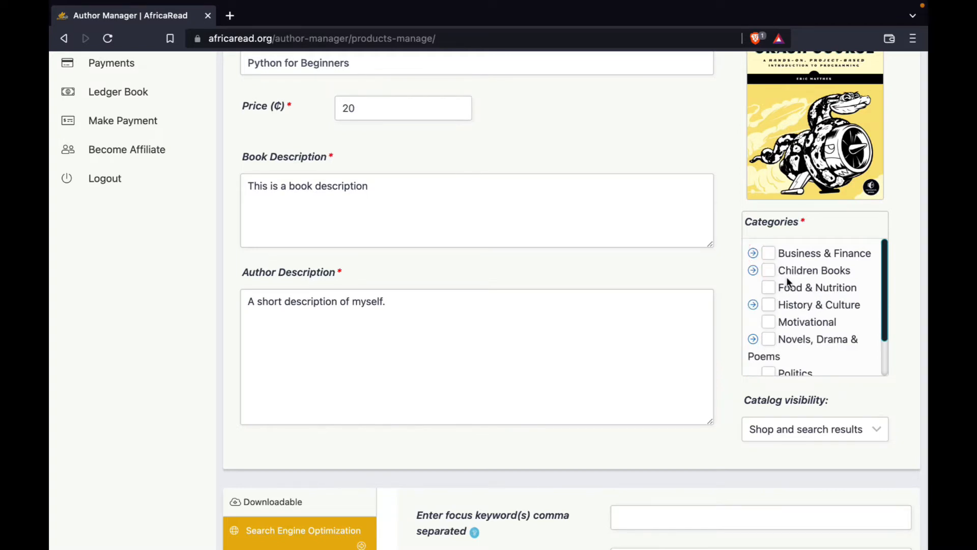
Assign the book to the Programming category under Textbooks.
{"action": "scroll", "coordinate": [787, 277], "scroll_direction": "down", "scroll_amount": 3}
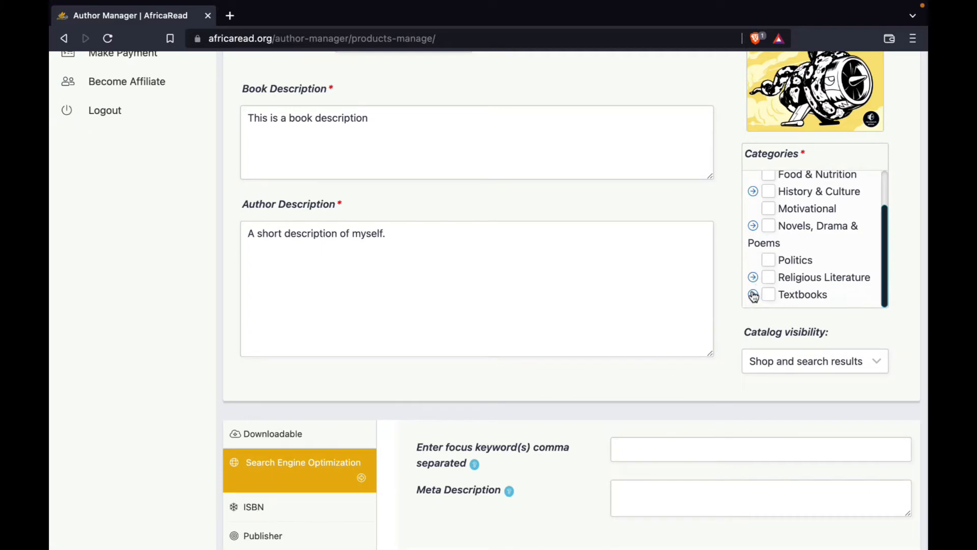
{"action": "scroll", "coordinate": [729, 249], "scroll_direction": "up", "scroll_amount": 2}
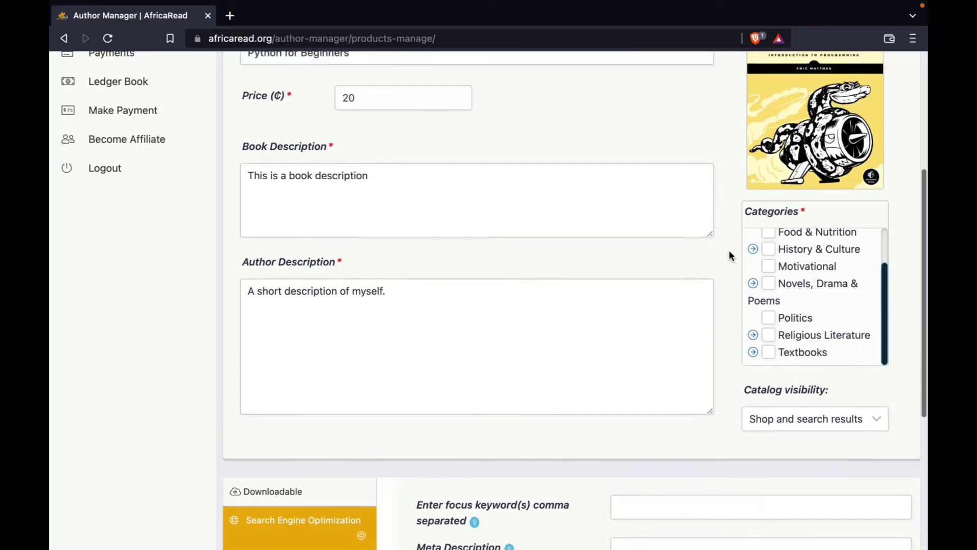
{"action": "left_click", "coordinate": [753, 355]}
{"action": "scroll", "coordinate": [777, 326], "scroll_direction": "down", "scroll_amount": 3}
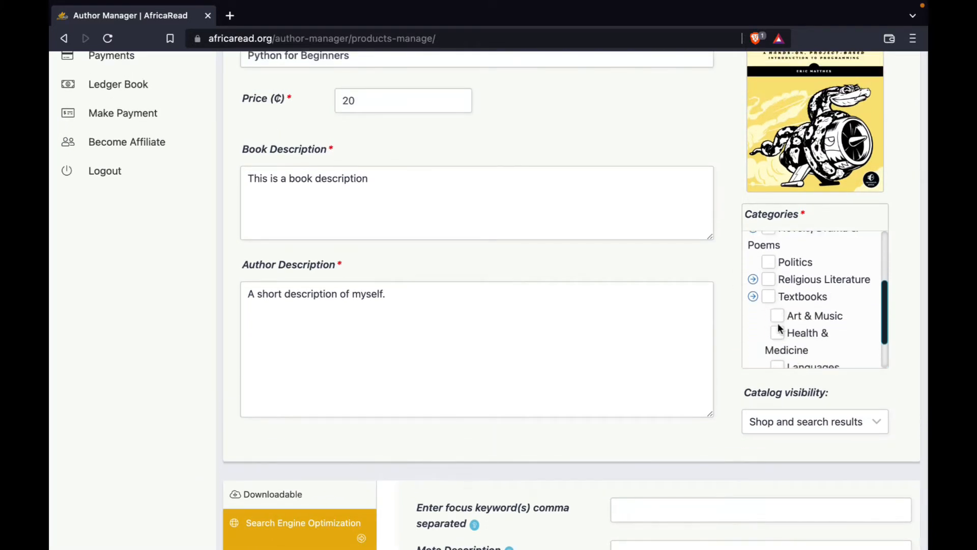
{"action": "scroll", "coordinate": [778, 305], "scroll_direction": "down", "scroll_amount": 1}
{"action": "left_click", "coordinate": [778, 345]}
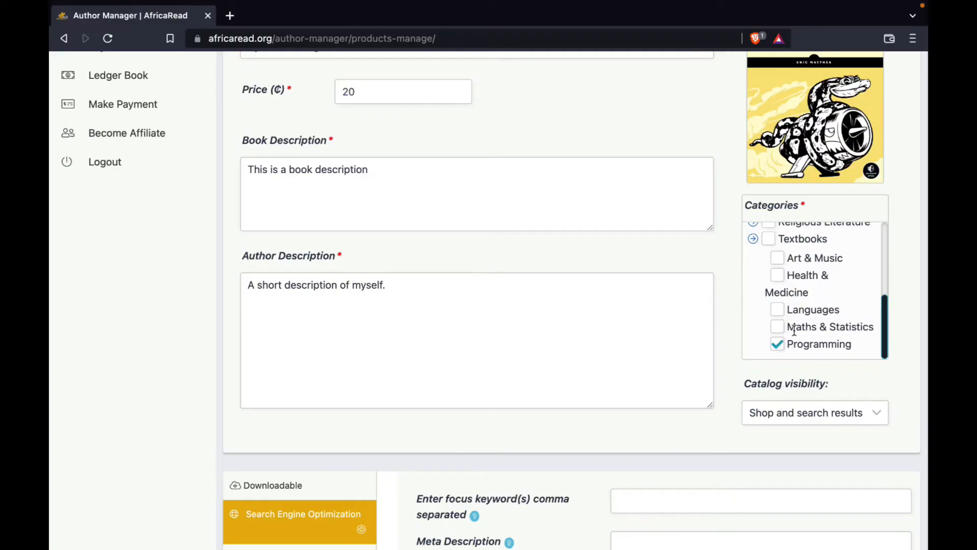
Name the book's downloadable file "python for beginners".
{"action": "scroll", "coordinate": [494, 330], "scroll_direction": "down", "scroll_amount": 6}
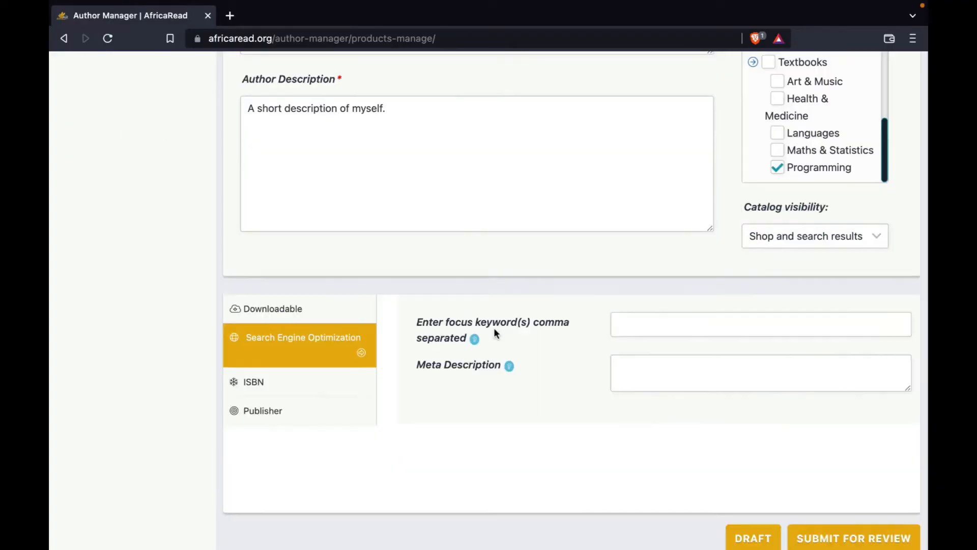
{"action": "scroll", "coordinate": [495, 331], "scroll_direction": "up", "scroll_amount": 1}
{"action": "left_click", "coordinate": [311, 351]}
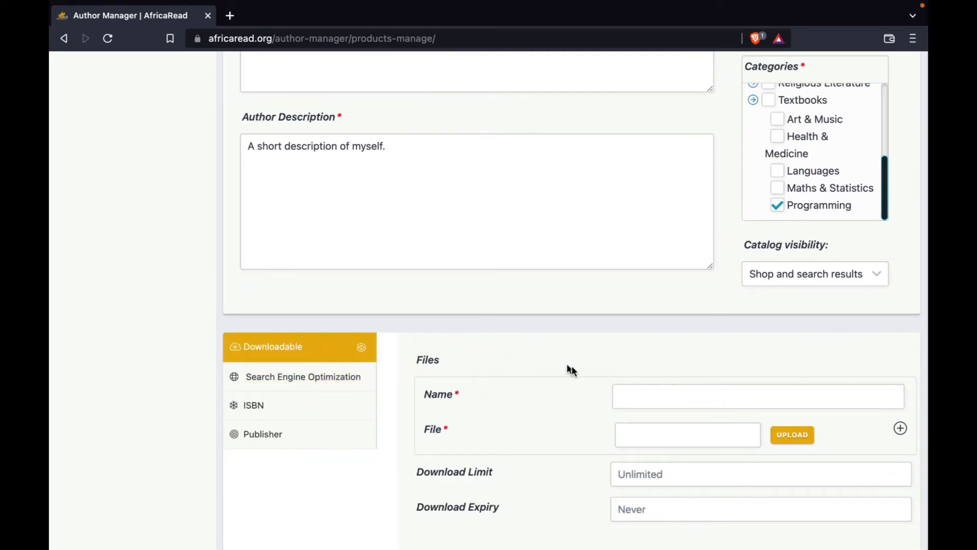
{"action": "scroll", "coordinate": [572, 367], "scroll_direction": "down", "scroll_amount": 1}
{"action": "scroll", "coordinate": [573, 366], "scroll_direction": "down", "scroll_amount": 1}
{"action": "left_click", "coordinate": [628, 324]}
{"action": "type", "text": "pa"}
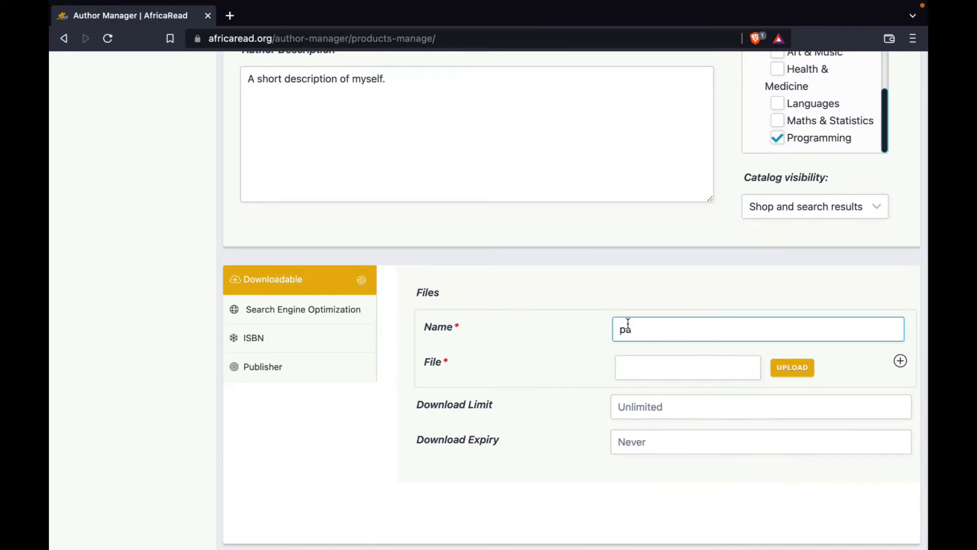
{"action": "type", "text": "thon fp"}
{"action": "type", "text": "r beginers"}
{"action": "left_click", "coordinate": [559, 354]}
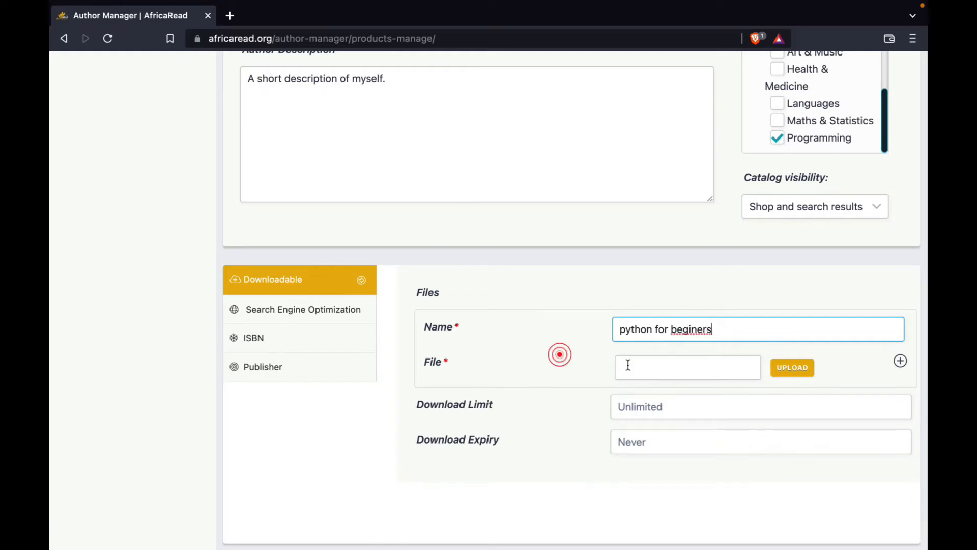
{"action": "left_click", "coordinate": [690, 330]}
{"action": "type", "text": "n"}
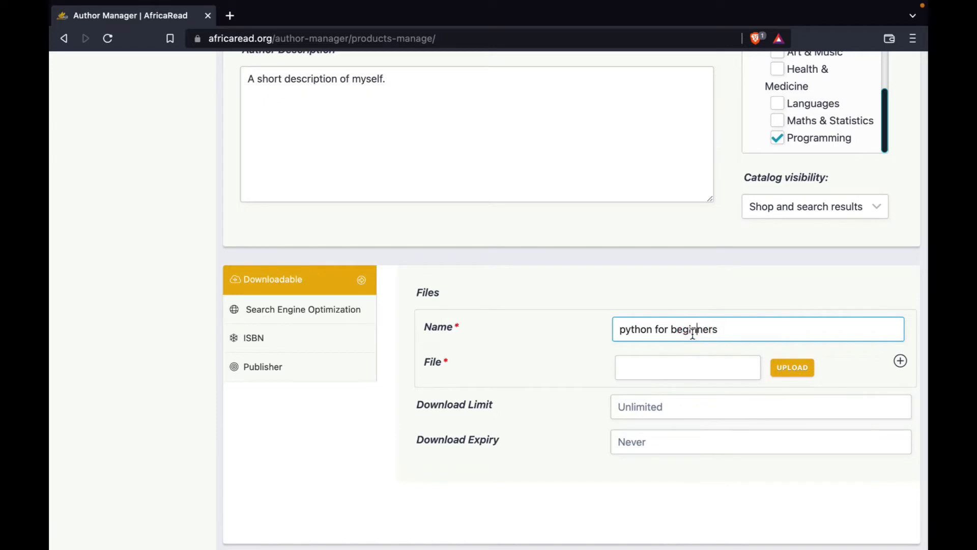
{"action": "left_click", "coordinate": [709, 340]}
Upload the python-crash-course PDF from the Sample folder and set it as the book's downloadable file.
{"action": "left_click", "coordinate": [662, 365]}
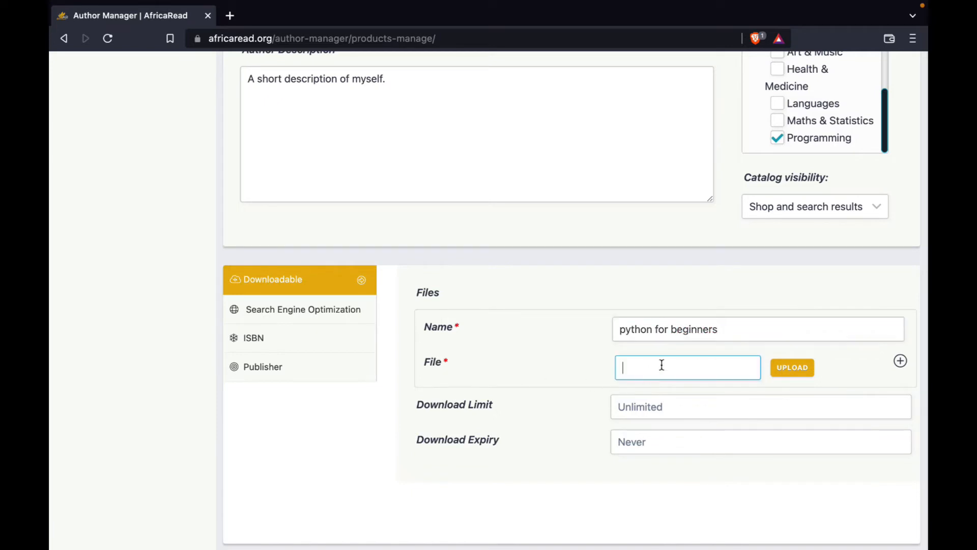
{"action": "left_click", "coordinate": [793, 371]}
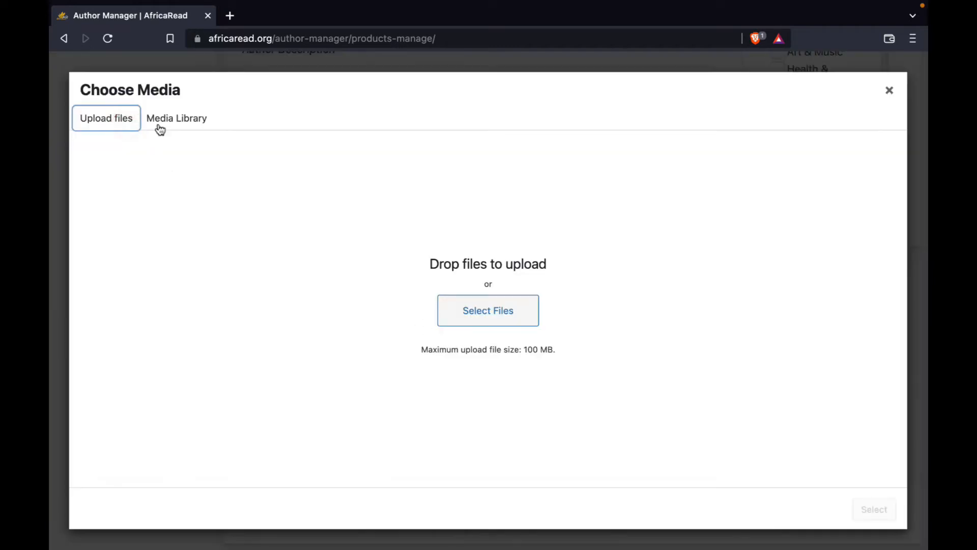
{"action": "left_click", "coordinate": [163, 122]}
{"action": "left_click", "coordinate": [119, 121]}
{"action": "left_click", "coordinate": [486, 312]}
{"action": "left_click", "coordinate": [349, 203]}
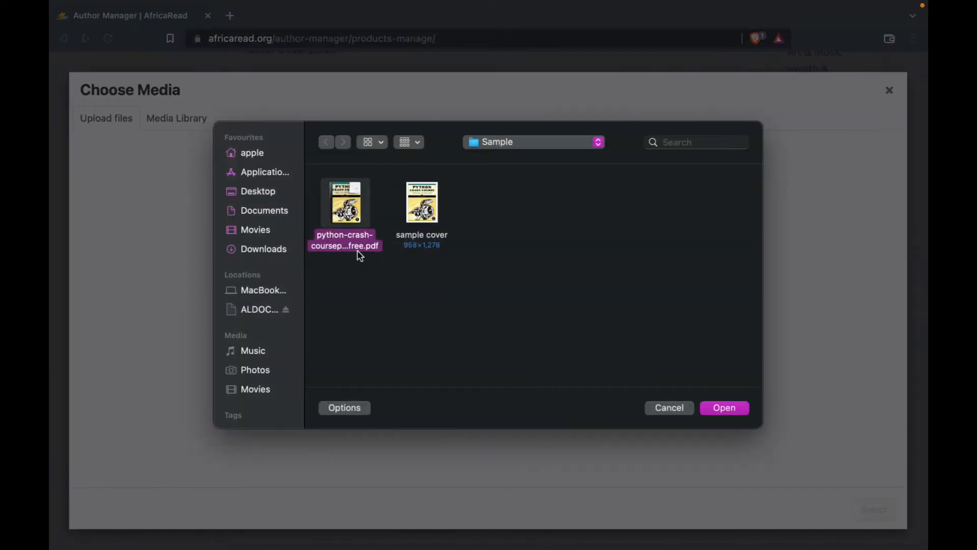
{"action": "left_click", "coordinate": [713, 407]}
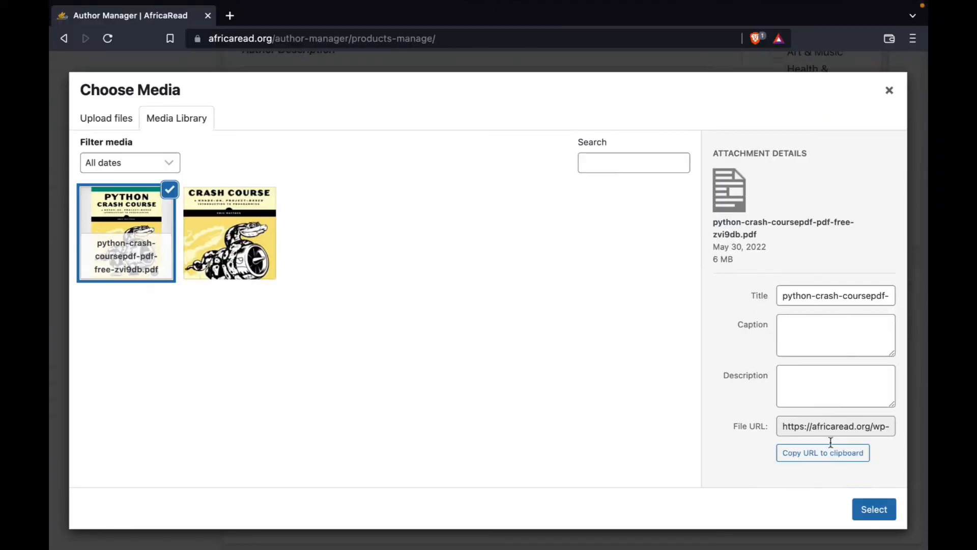
{"action": "left_click", "coordinate": [862, 509]}
Enter the SEO focus keywords "python for beginners", "python for beginners by" followed by the author's first name, and "python".
{"action": "scroll", "coordinate": [862, 506], "scroll_direction": "down", "scroll_amount": 2}
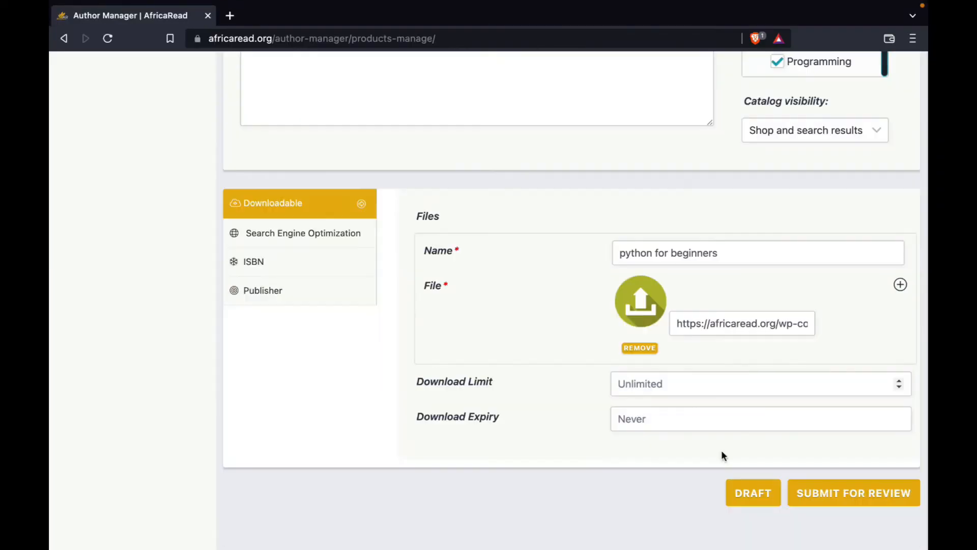
{"action": "left_click", "coordinate": [295, 233]}
{"action": "left_click", "coordinate": [636, 274]}
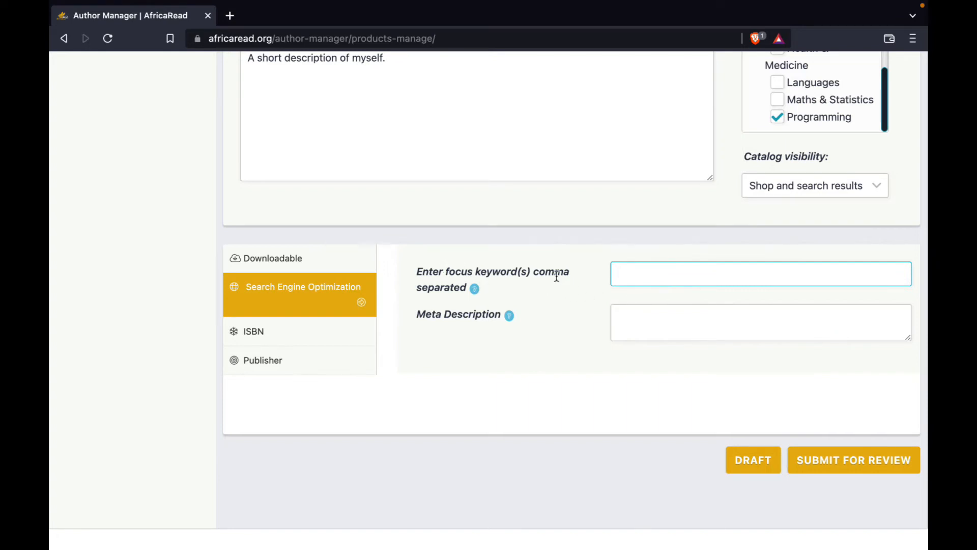
{"action": "left_click", "coordinate": [633, 274]}
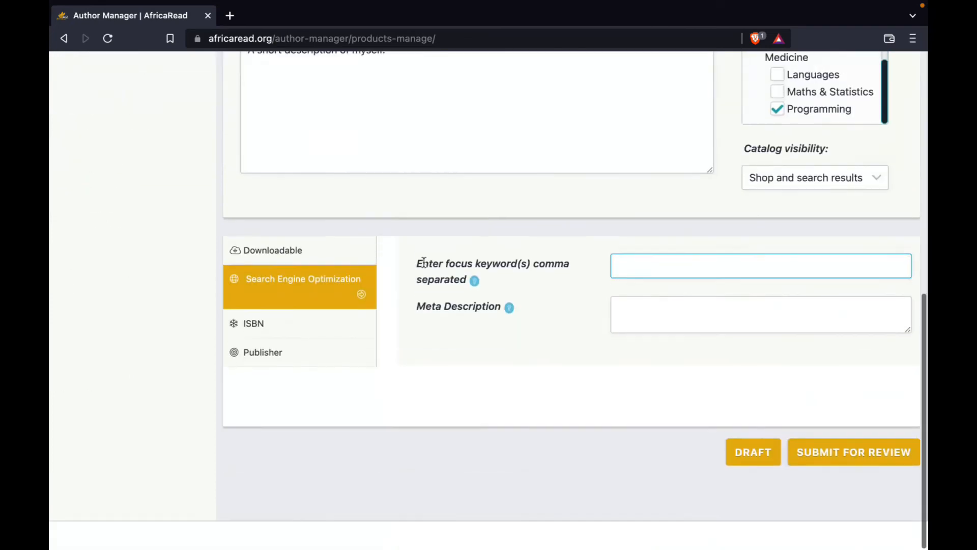
{"action": "scroll", "coordinate": [535, 255], "scroll_direction": "up", "scroll_amount": 1}
{"action": "type", "text": "p"}
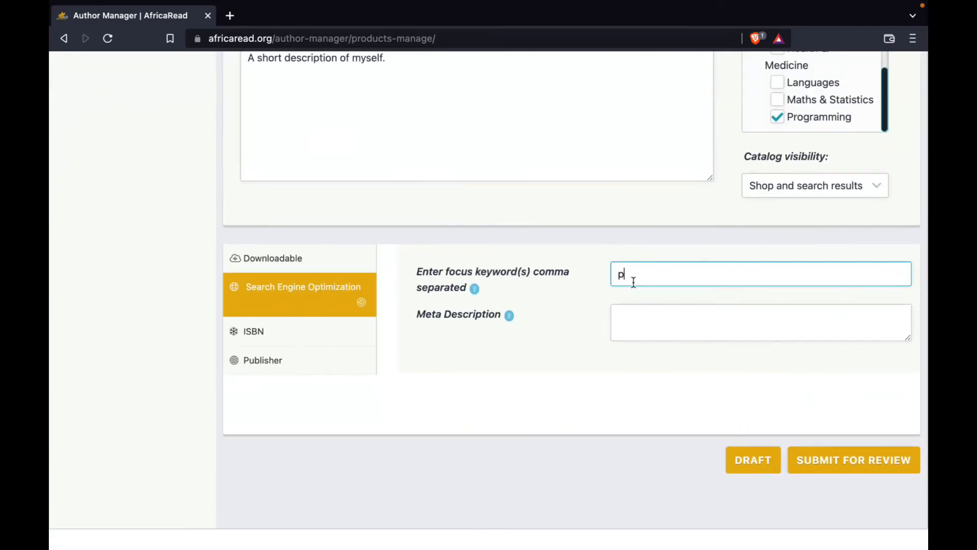
{"action": "type", "text": "ython for beginners"}
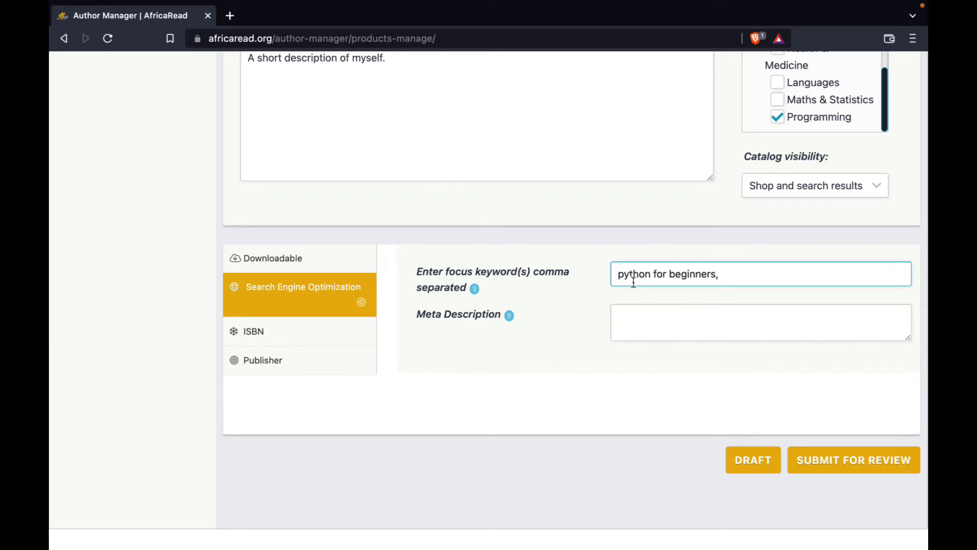
{"action": "type", "text": ", python for beginners by"}
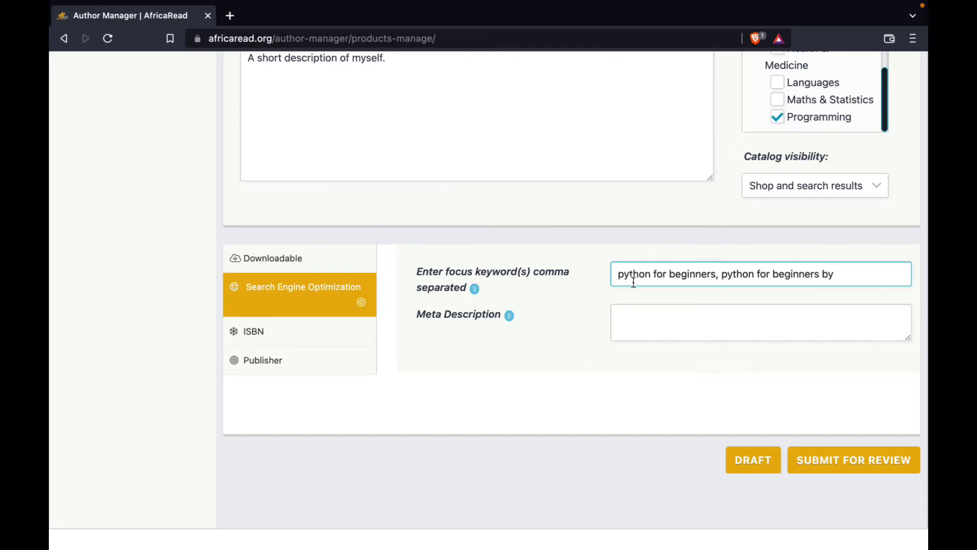
{"action": "type", "text": " Emmanuel, python"}
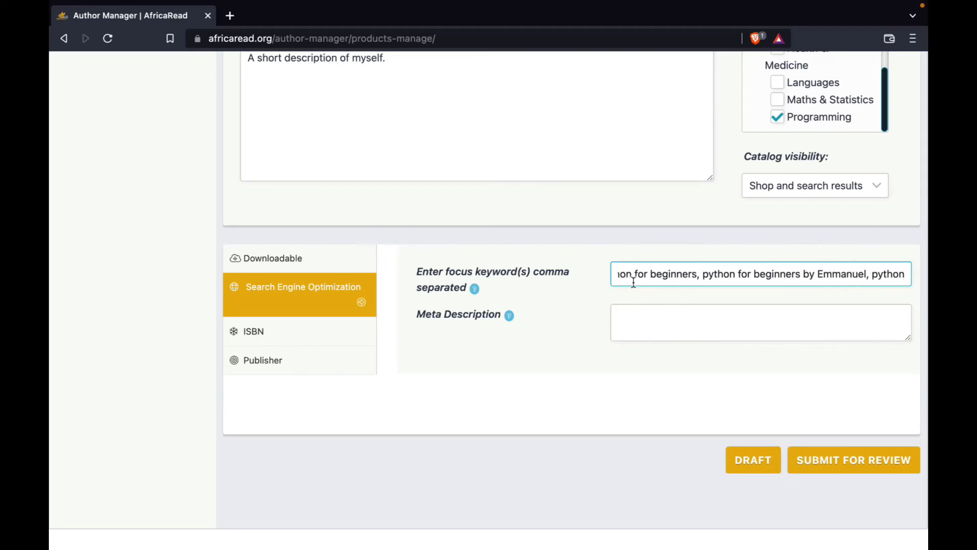
{"action": "type", "text": ","}
{"action": "key", "text": "BackSpace"}
Enter "a short description of my book." as the SEO meta description.
{"action": "left_click", "coordinate": [622, 320]}
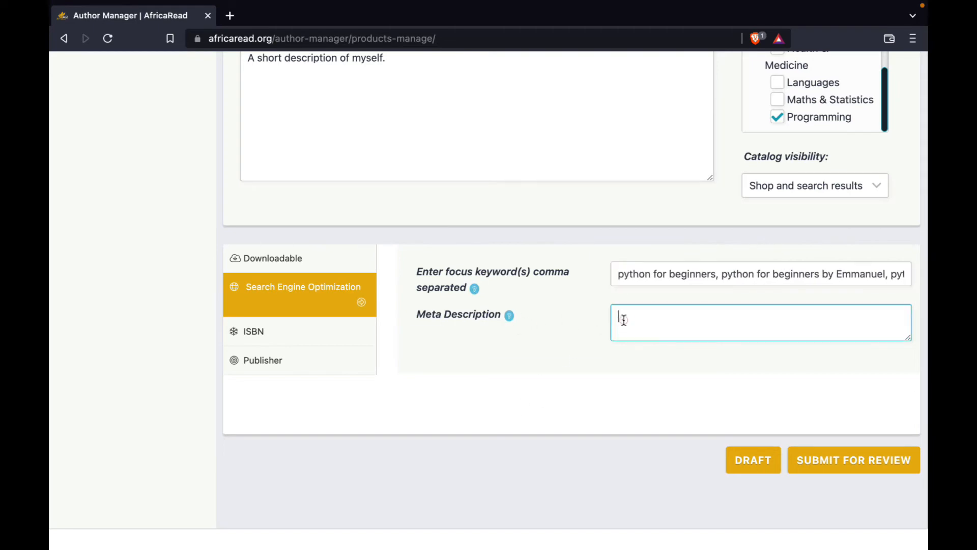
{"action": "type", "text": "a short description of my book."}
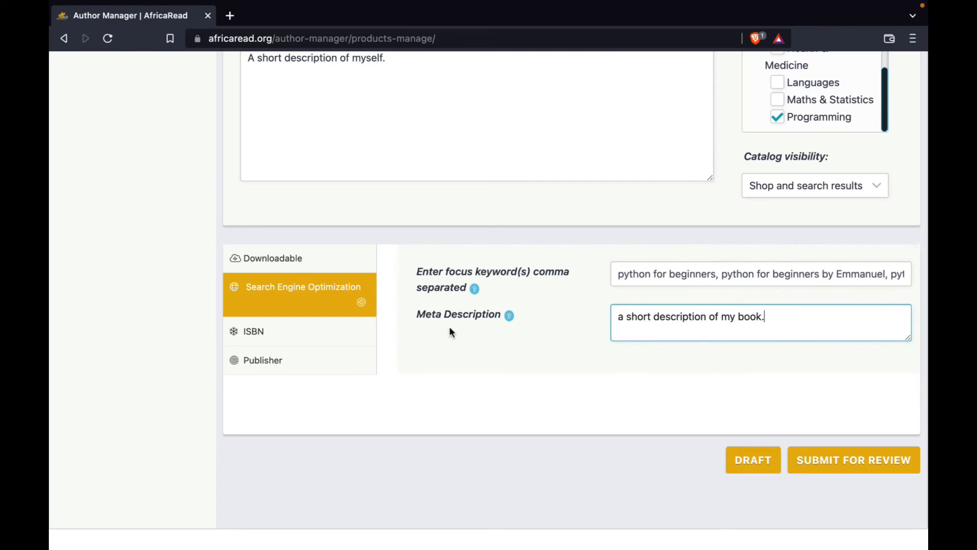
Leave the ISBN blank and enter the author's full name as the book's publisher.
{"action": "left_click", "coordinate": [315, 330]}
{"action": "left_click", "coordinate": [620, 303]}
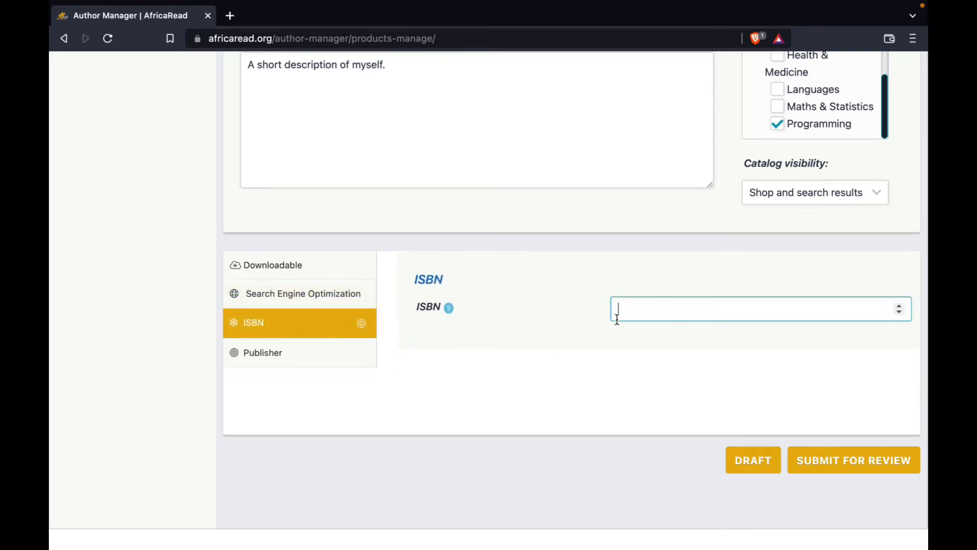
{"action": "left_click", "coordinate": [272, 355]}
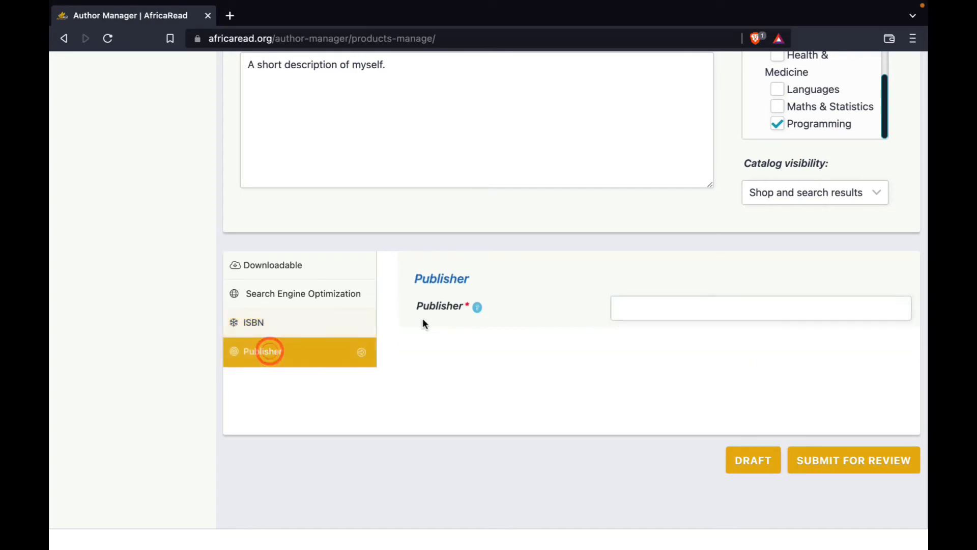
{"action": "left_click", "coordinate": [633, 304]}
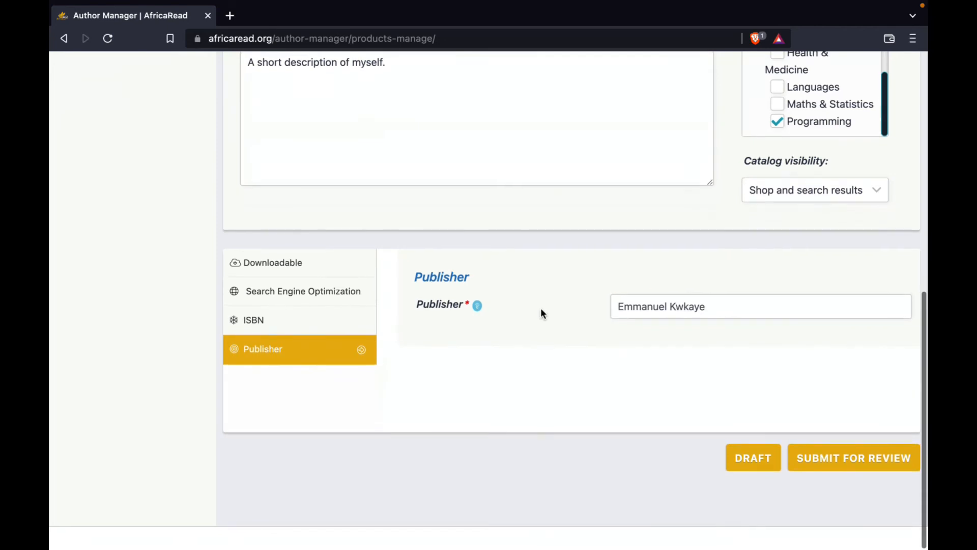
Review the completed book form and save the book as a draft.
{"action": "scroll", "coordinate": [541, 309], "scroll_direction": "up", "scroll_amount": 3}
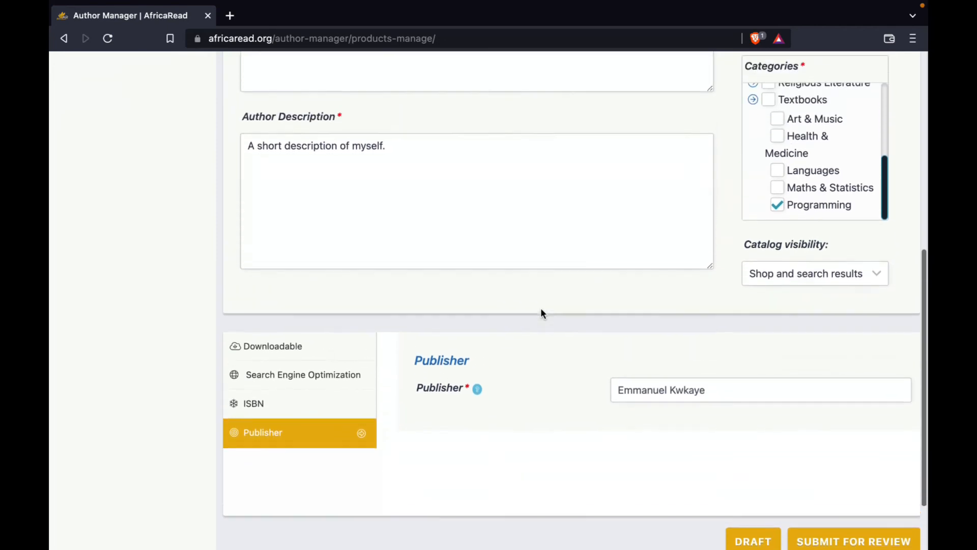
{"action": "scroll", "coordinate": [541, 310], "scroll_direction": "down", "scroll_amount": 3}
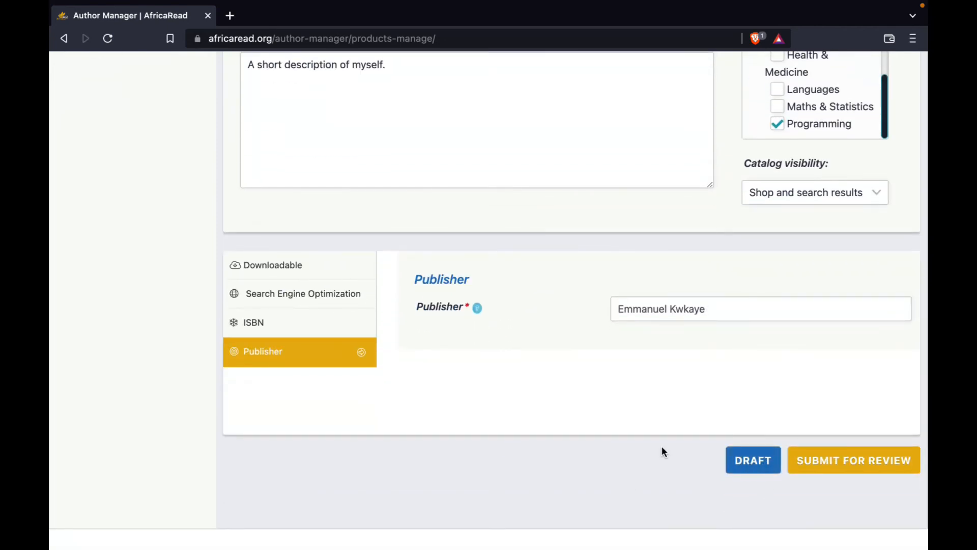
{"action": "scroll", "coordinate": [661, 452], "scroll_direction": "up", "scroll_amount": 5}
{"action": "scroll", "coordinate": [557, 280], "scroll_direction": "up", "scroll_amount": 3}
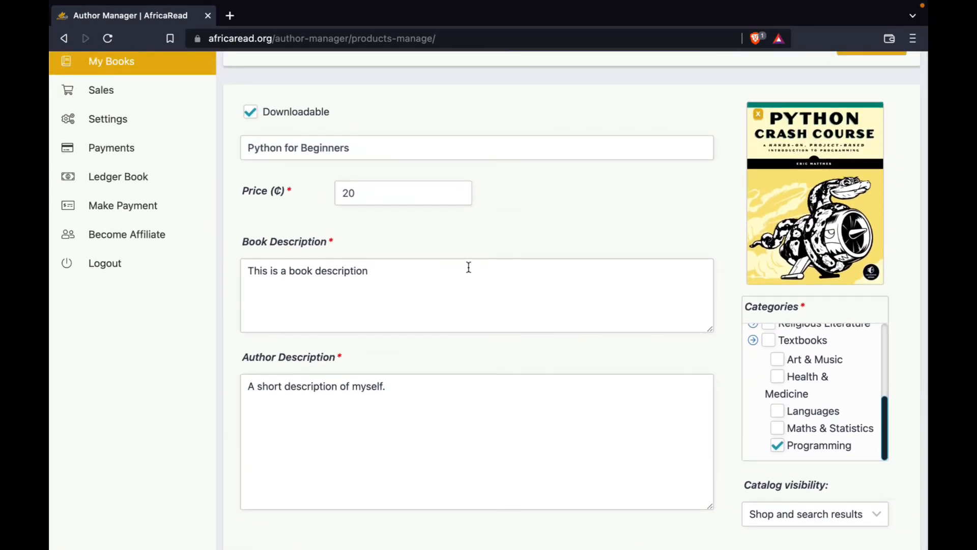
{"action": "scroll", "coordinate": [464, 275], "scroll_direction": "down", "scroll_amount": 7}
{"action": "scroll", "coordinate": [468, 271], "scroll_direction": "down", "scroll_amount": 1}
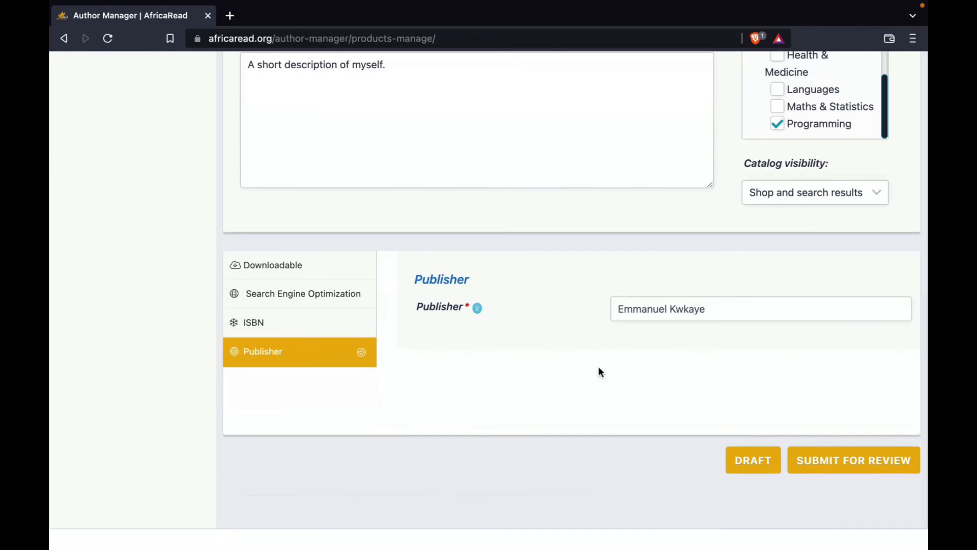
{"action": "left_click", "coordinate": [758, 463]}
{"action": "scroll", "coordinate": [597, 490], "scroll_direction": "down", "scroll_amount": 2}
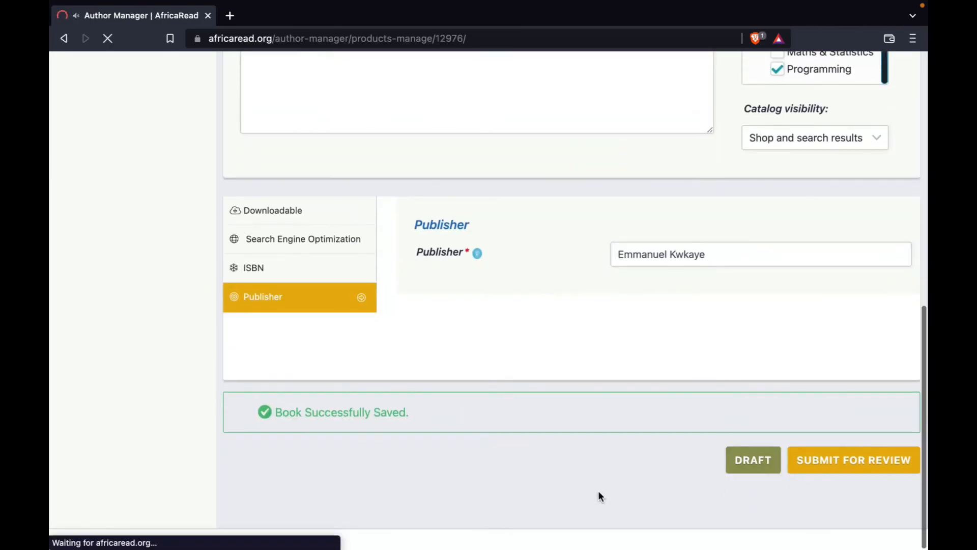
{"action": "scroll", "coordinate": [598, 491], "scroll_direction": "down", "scroll_amount": 10}
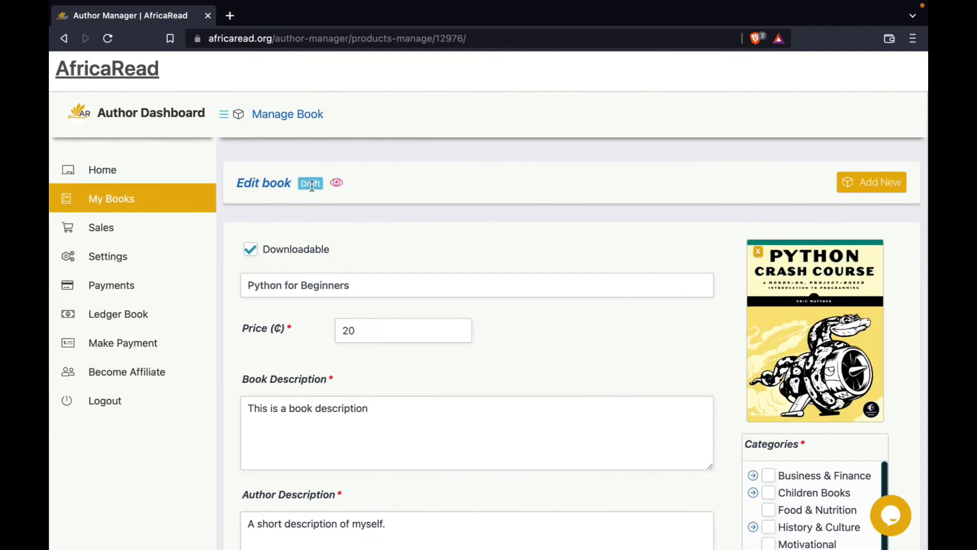
{"action": "scroll", "coordinate": [823, 424], "scroll_direction": "down", "scroll_amount": 12}
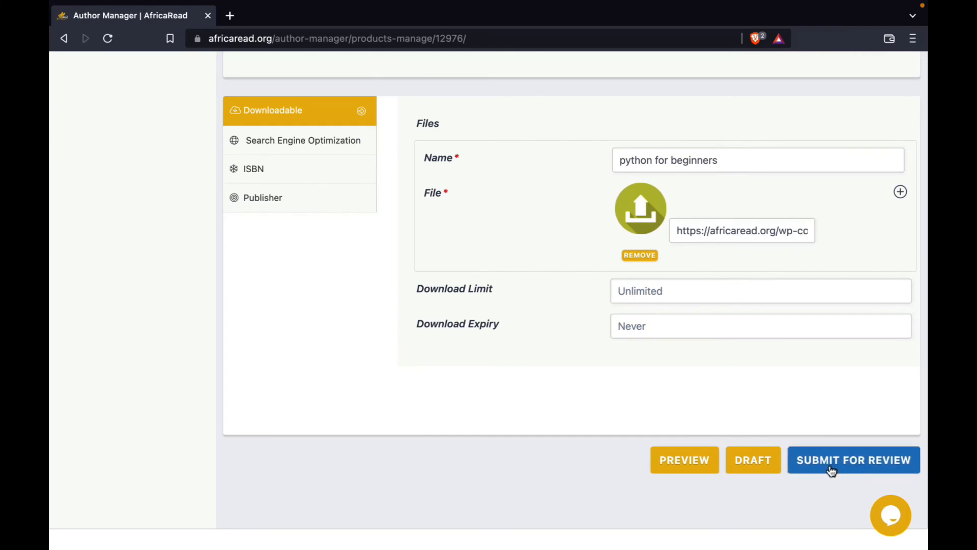
{"action": "scroll", "coordinate": [836, 467], "scroll_direction": "up", "scroll_amount": 12}
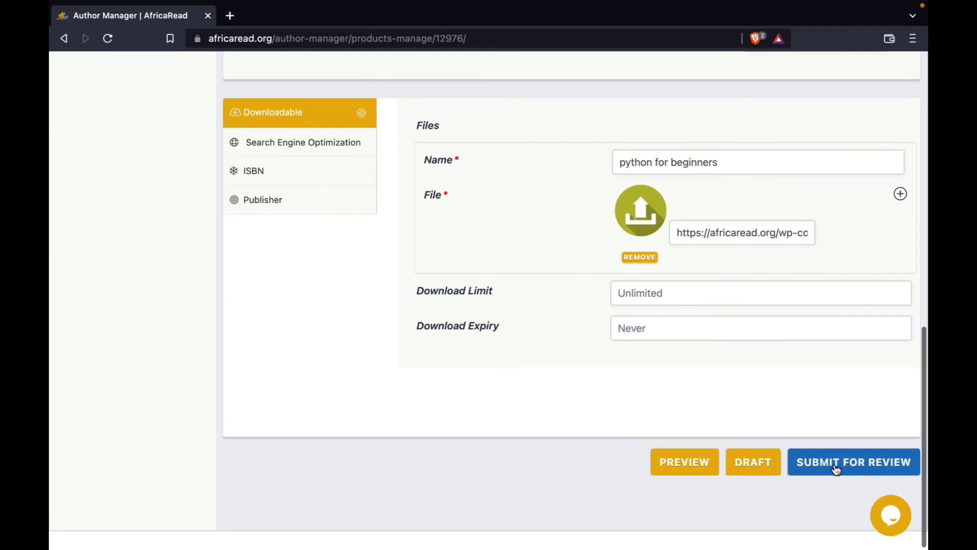
Fill in the book's publisher with the author's full name and submit the book for review.
{"action": "scroll", "coordinate": [333, 334], "scroll_direction": "down", "scroll_amount": 12}
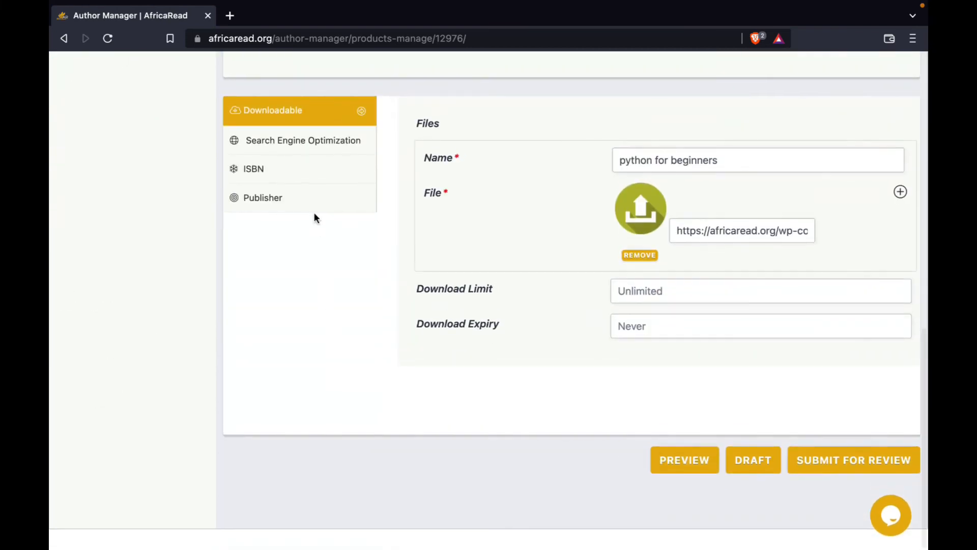
{"action": "left_click", "coordinate": [314, 194]}
{"action": "left_click", "coordinate": [661, 315]}
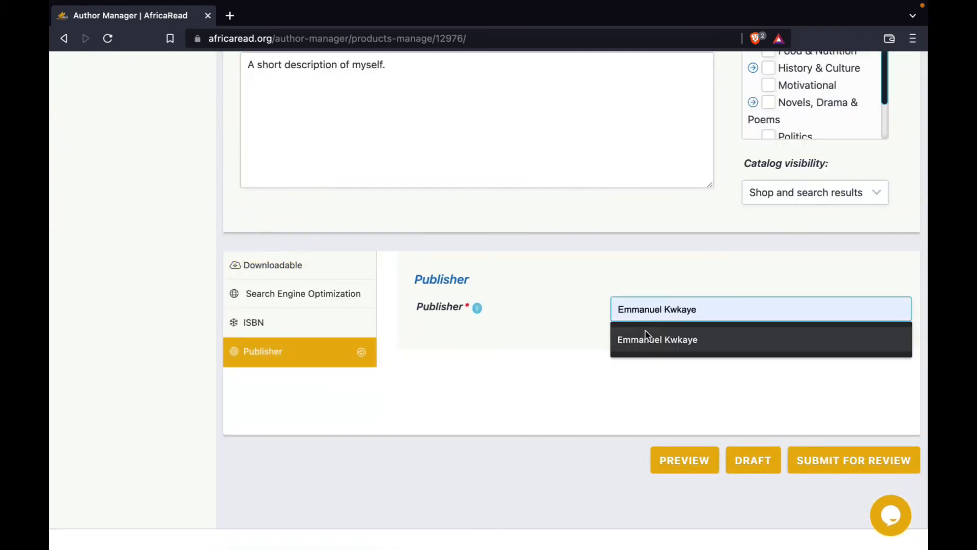
{"action": "left_click", "coordinate": [644, 332]}
{"action": "left_click", "coordinate": [822, 486]}
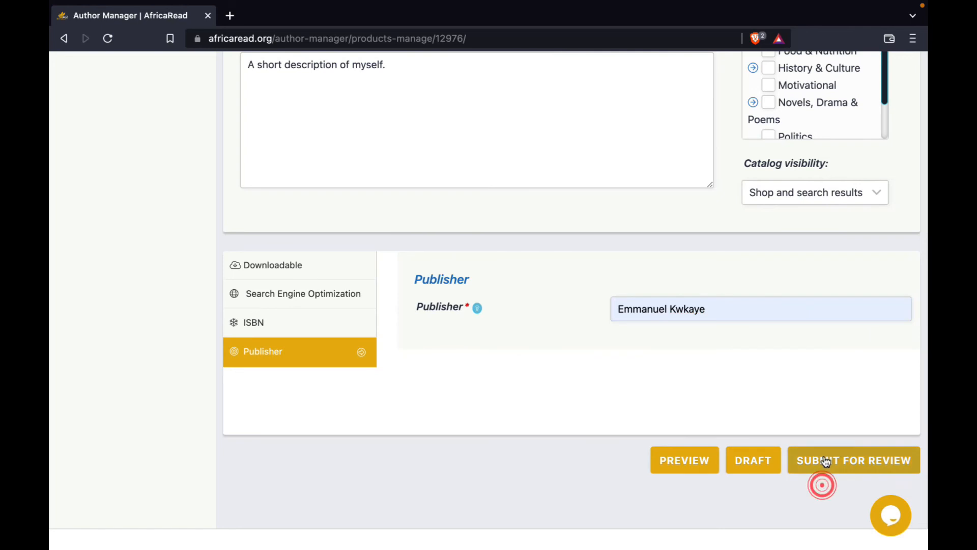
{"action": "left_click", "coordinate": [828, 464]}
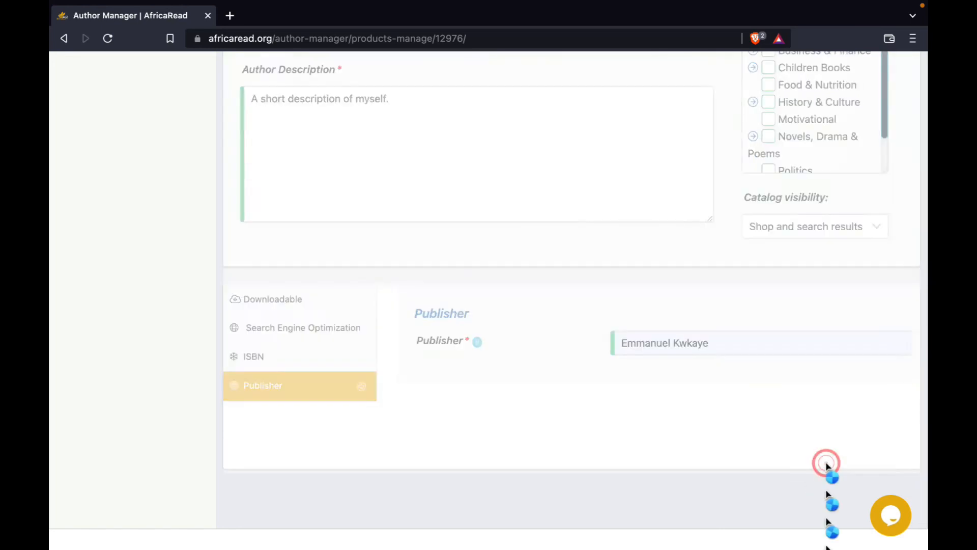
Check the submitted book in the author's book list and open the author payment page.
{"action": "left_click", "coordinate": [112, 202]}
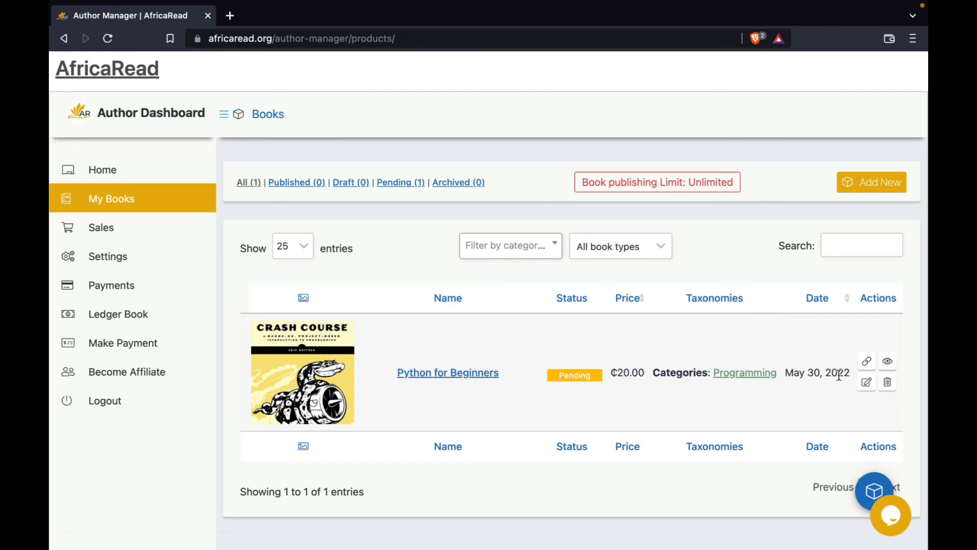
{"action": "scroll", "coordinate": [803, 371], "scroll_direction": "down", "scroll_amount": 1}
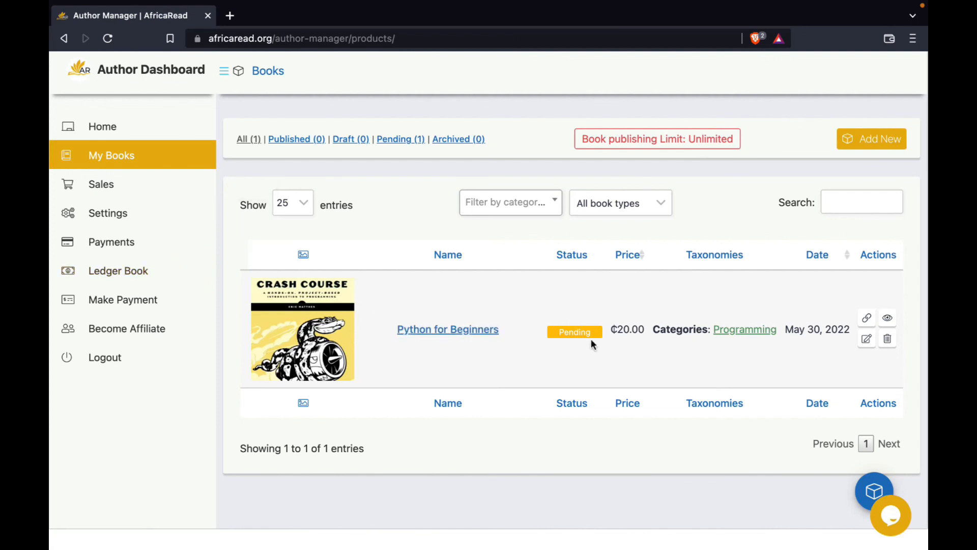
{"action": "left_click", "coordinate": [123, 300]}
{"action": "left_click", "coordinate": [131, 301]}
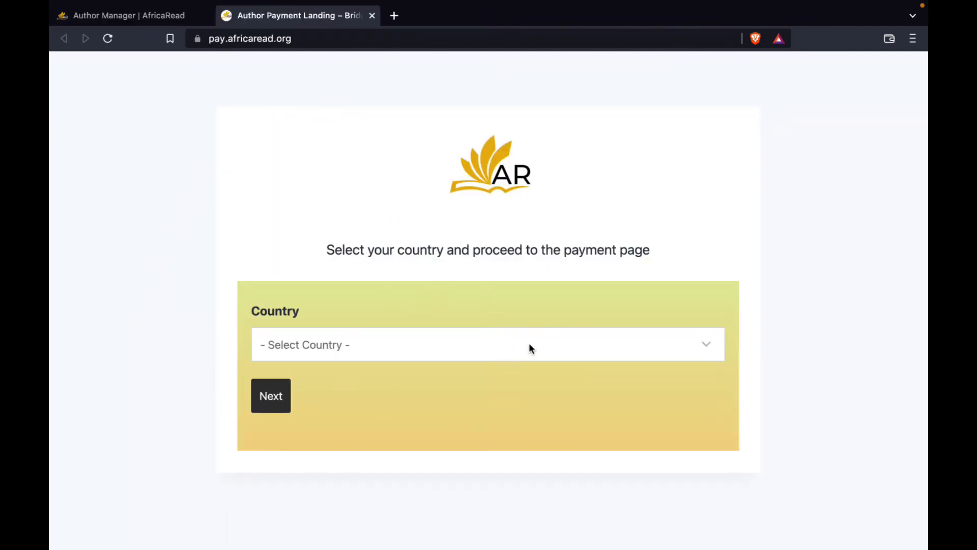
Fill in the author's first name, last name, e-mail address and phone number on the payment page.
{"action": "left_click", "coordinate": [404, 244]}
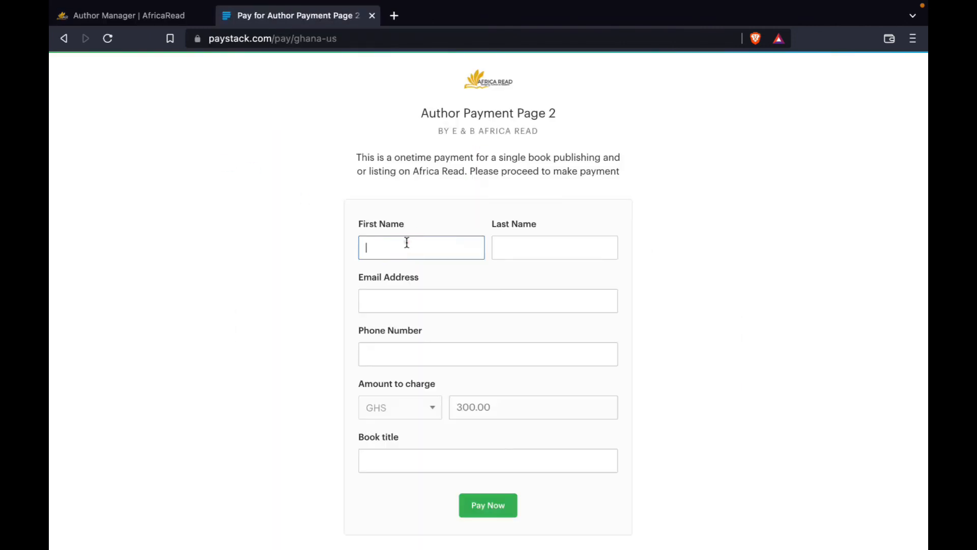
{"action": "left_click", "coordinate": [537, 248]}
{"action": "left_click", "coordinate": [450, 301]}
{"action": "left_click", "coordinate": [430, 358]}
Enter "Python for beginners" as the book title and proceed to the payment checkout.
{"action": "left_click", "coordinate": [463, 407]}
{"action": "left_click", "coordinate": [454, 460]}
{"action": "type", "text": "Python"}
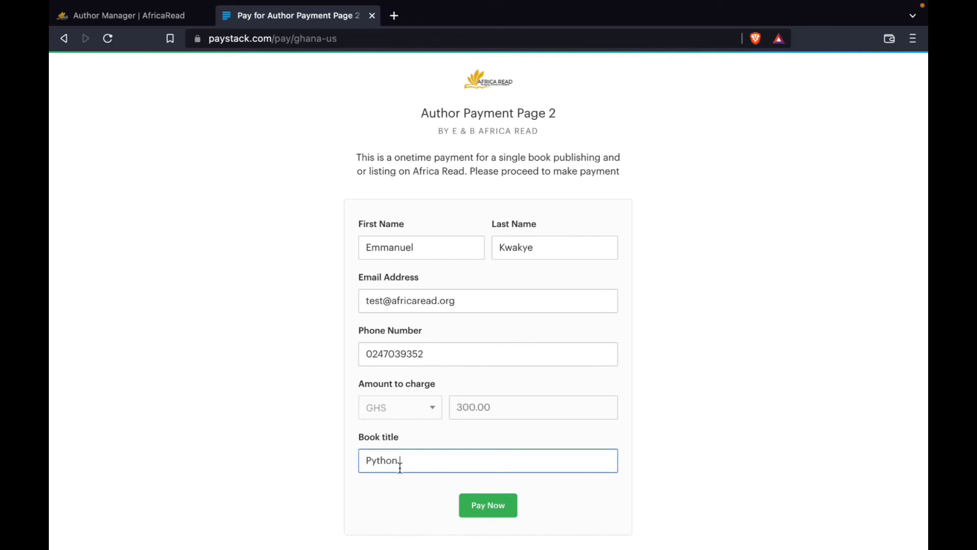
{"action": "type", "text": " for beginners"}
{"action": "left_click", "coordinate": [478, 509]}
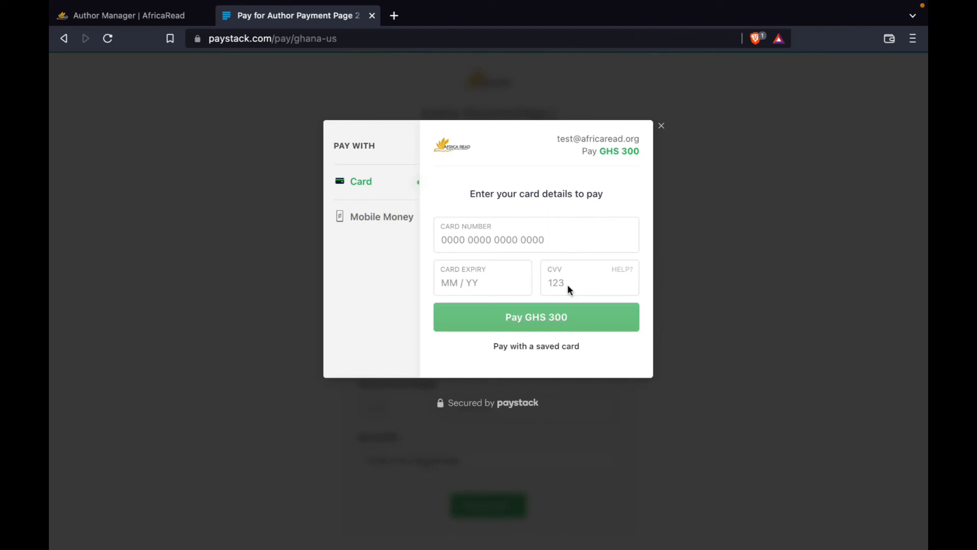
Close the checkout without paying and return to the author dashboard's book list.
{"action": "left_click", "coordinate": [662, 125]}
{"action": "left_click", "coordinate": [163, 15]}
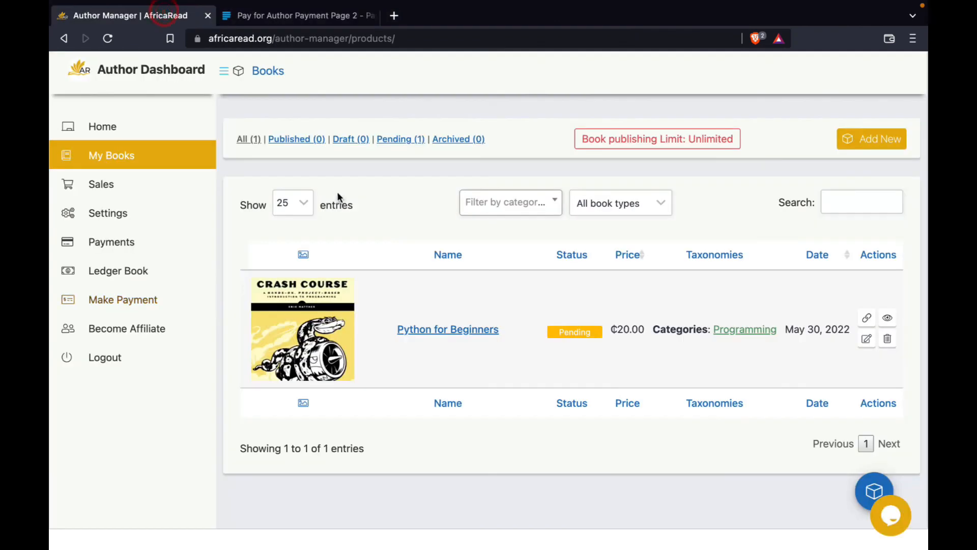